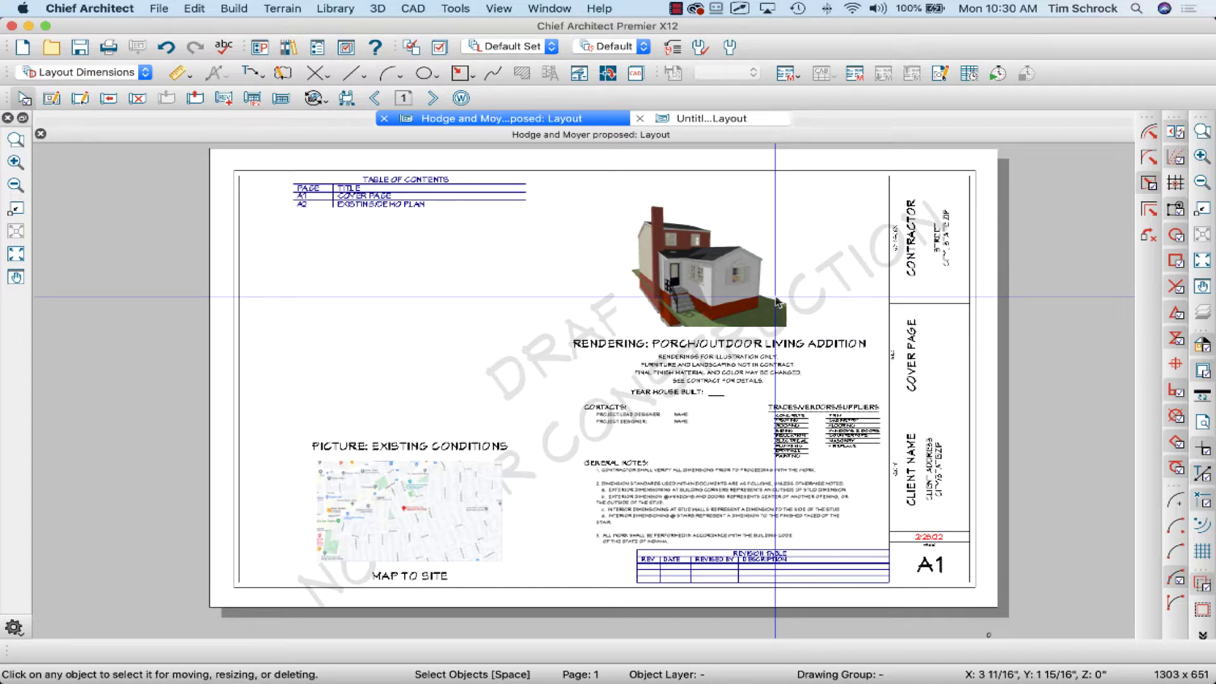
Step: Delete the existing DRAFT NOT FOR CONSTRUCTION block from the page 0 template of the layout
key("super+l")
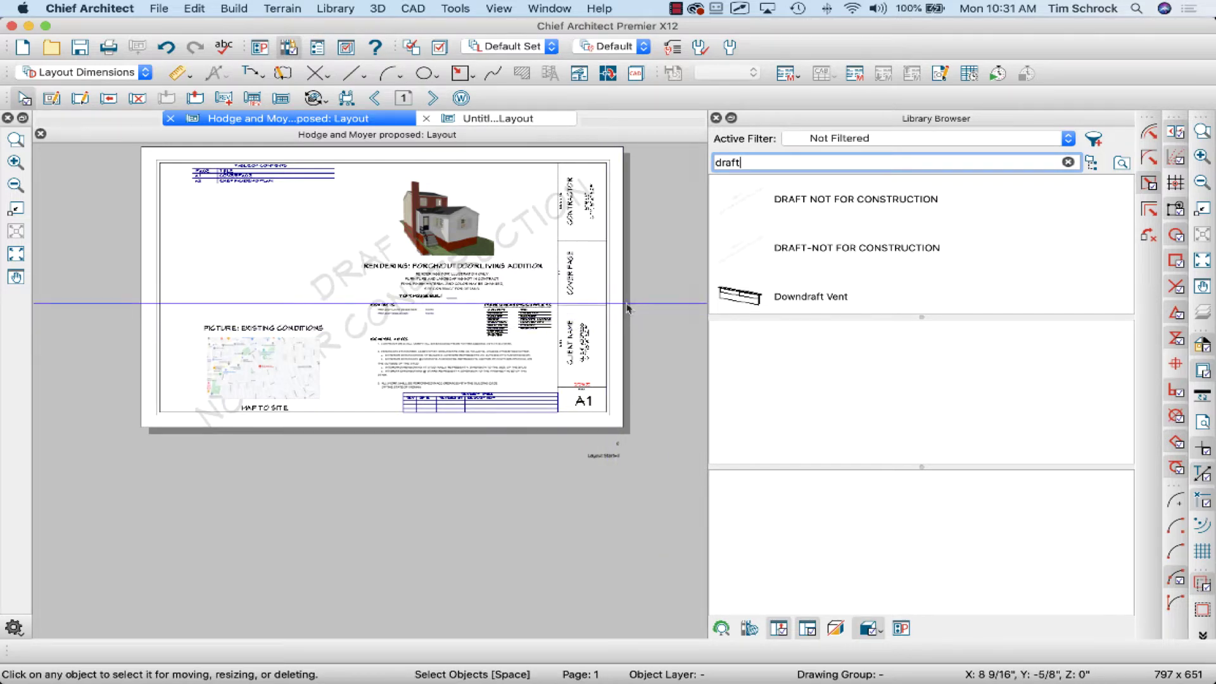
left_click(716, 117)
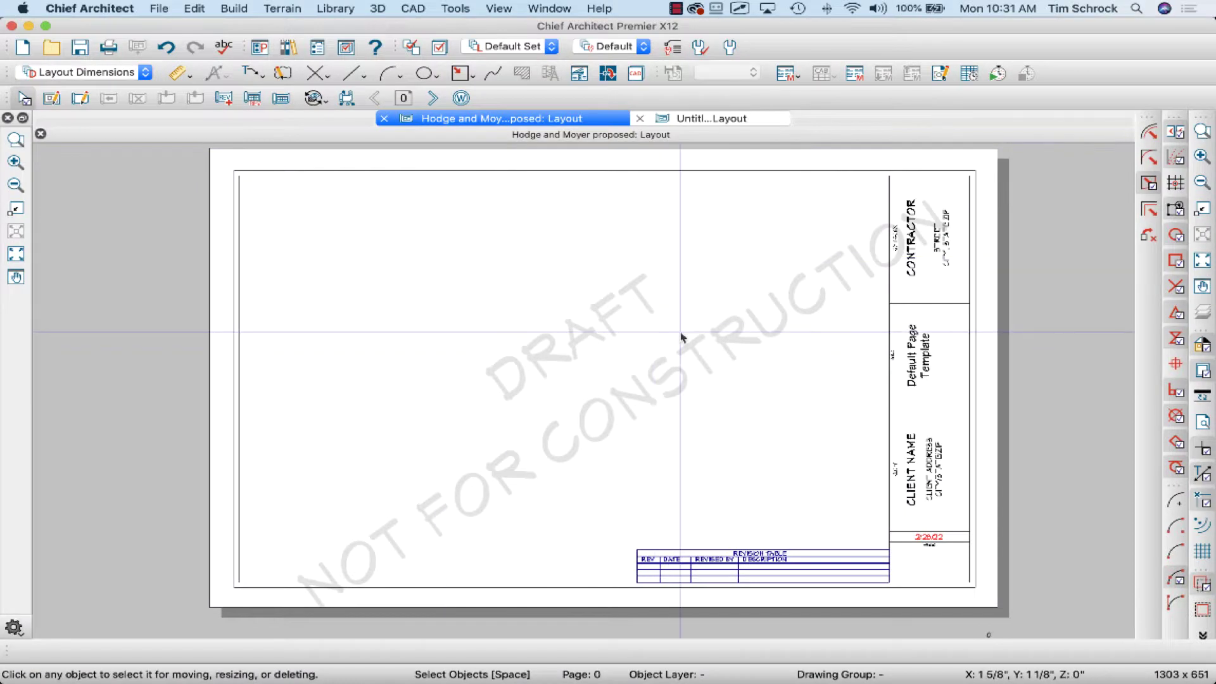
left_click(681, 336)
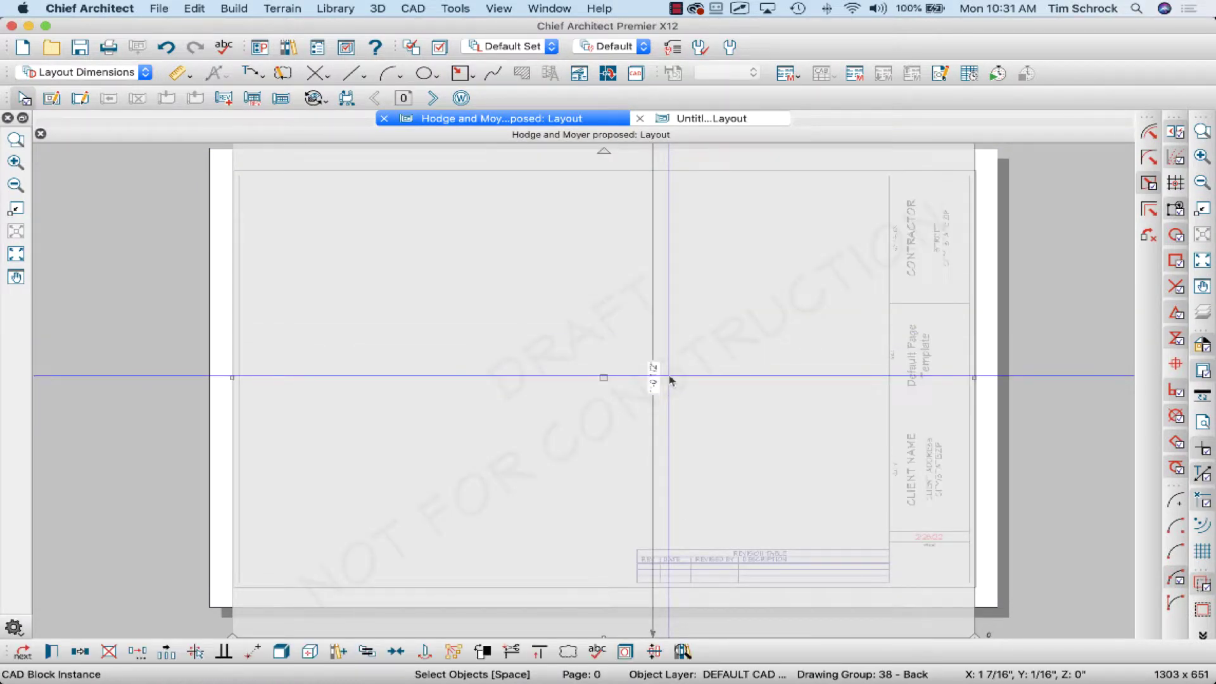
key("Escape")
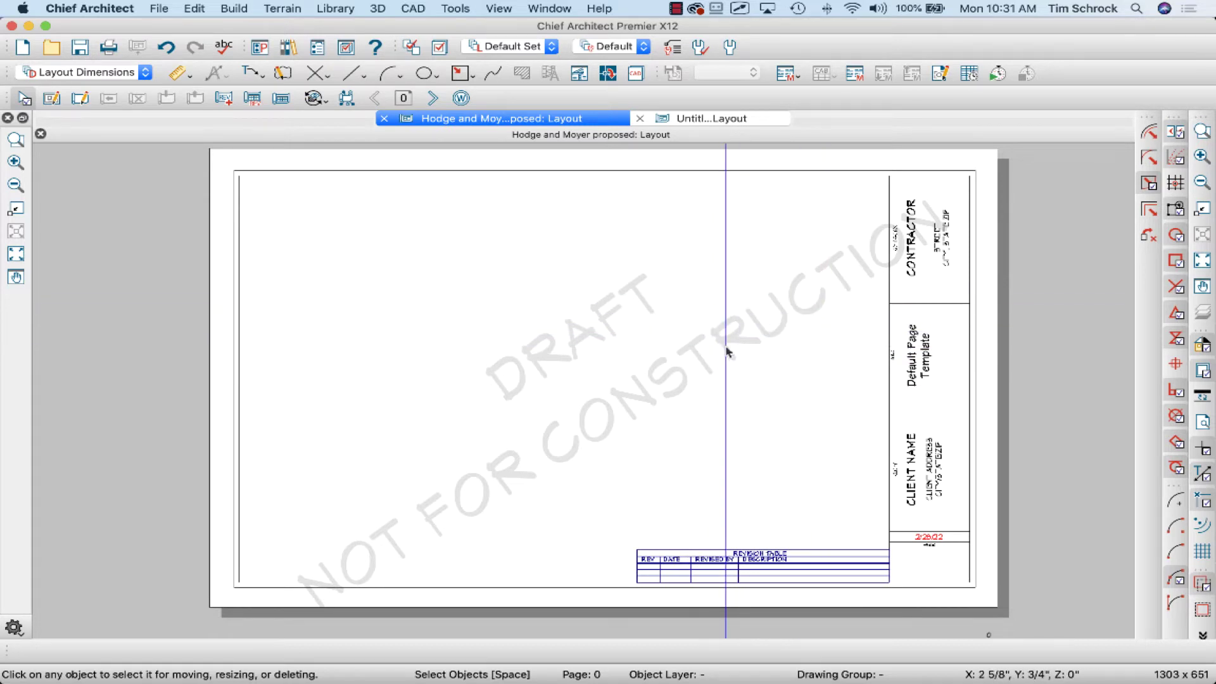
left_click(727, 351)
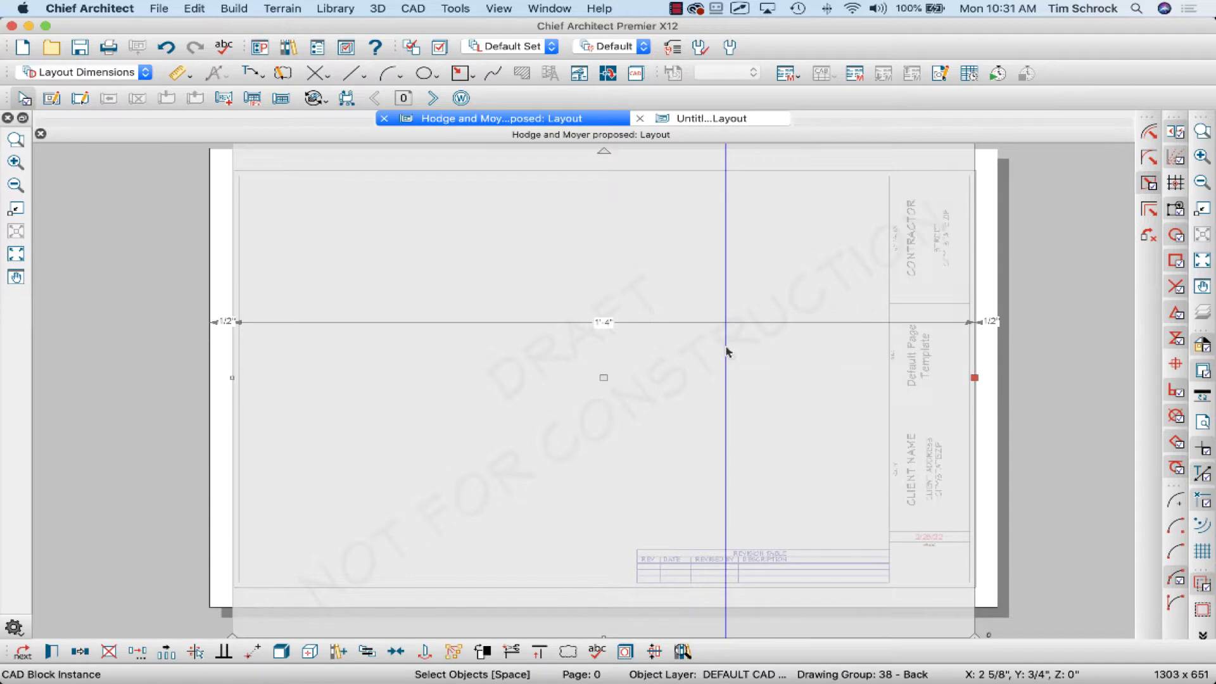
key("Escape")
Step: Place the library's DRAFT NOT FOR CONSTRUCTION CAD block over the middle of the page 0 template
key("super+l")
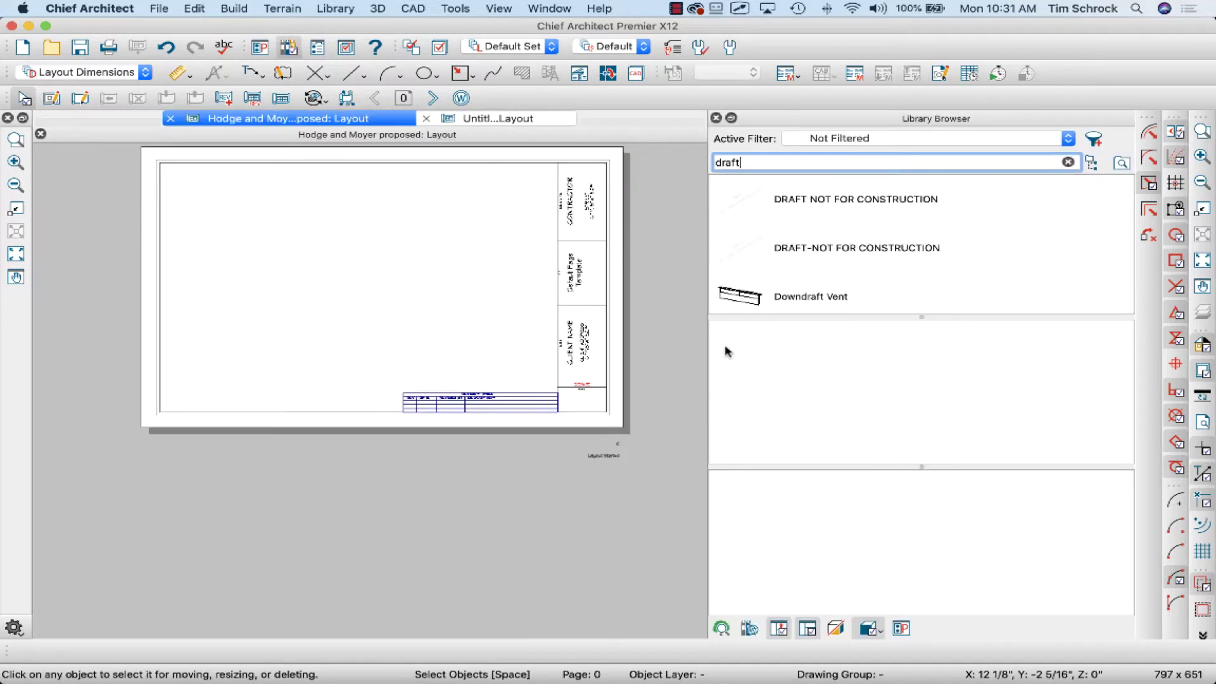
left_click(797, 205)
left_click(798, 251)
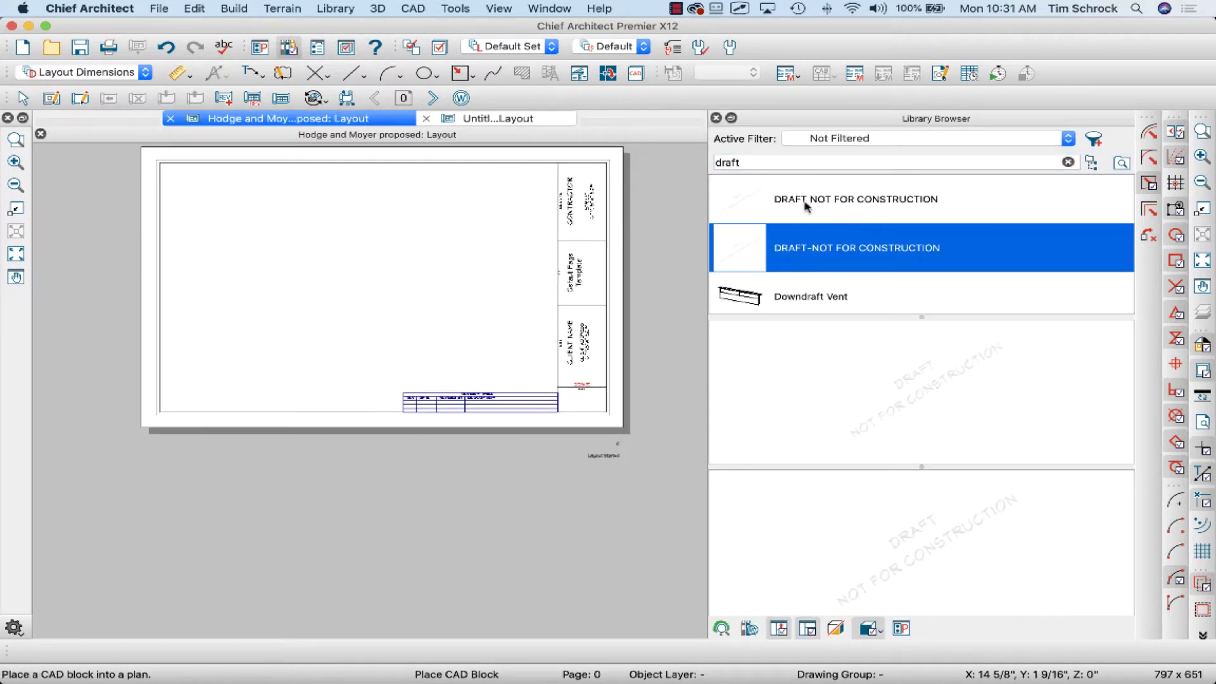
left_click(807, 201)
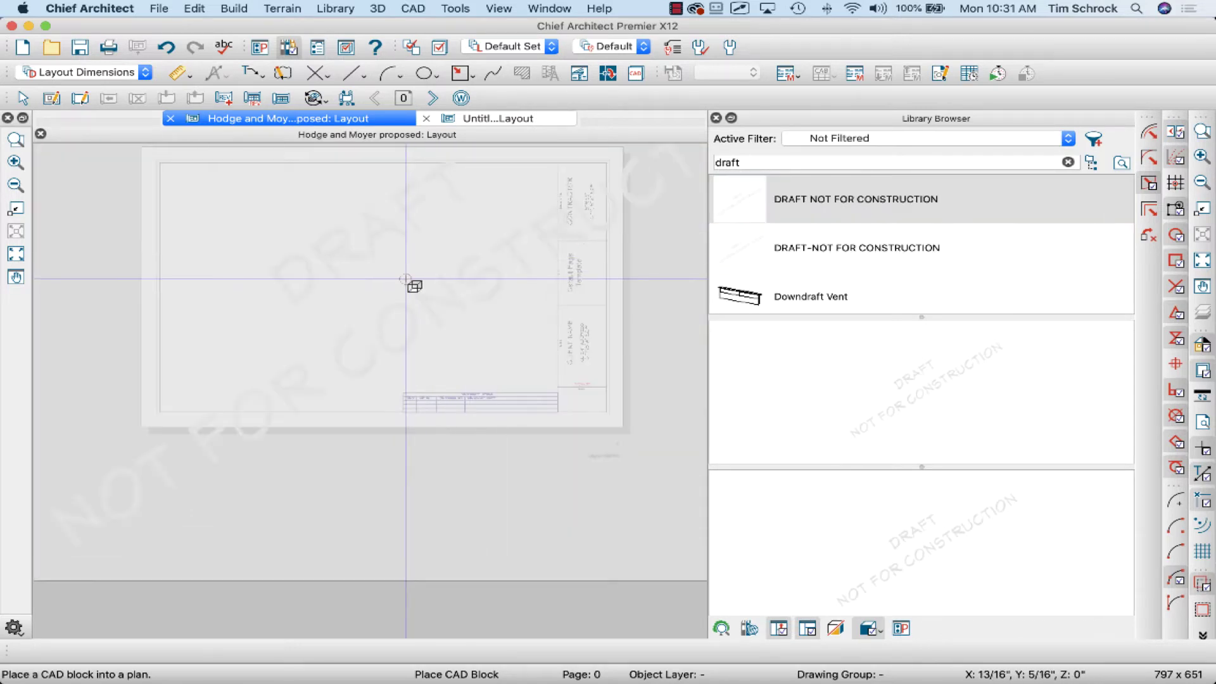
left_click(392, 309)
scroll(352, 374, "down", 3)
left_click(380, 336)
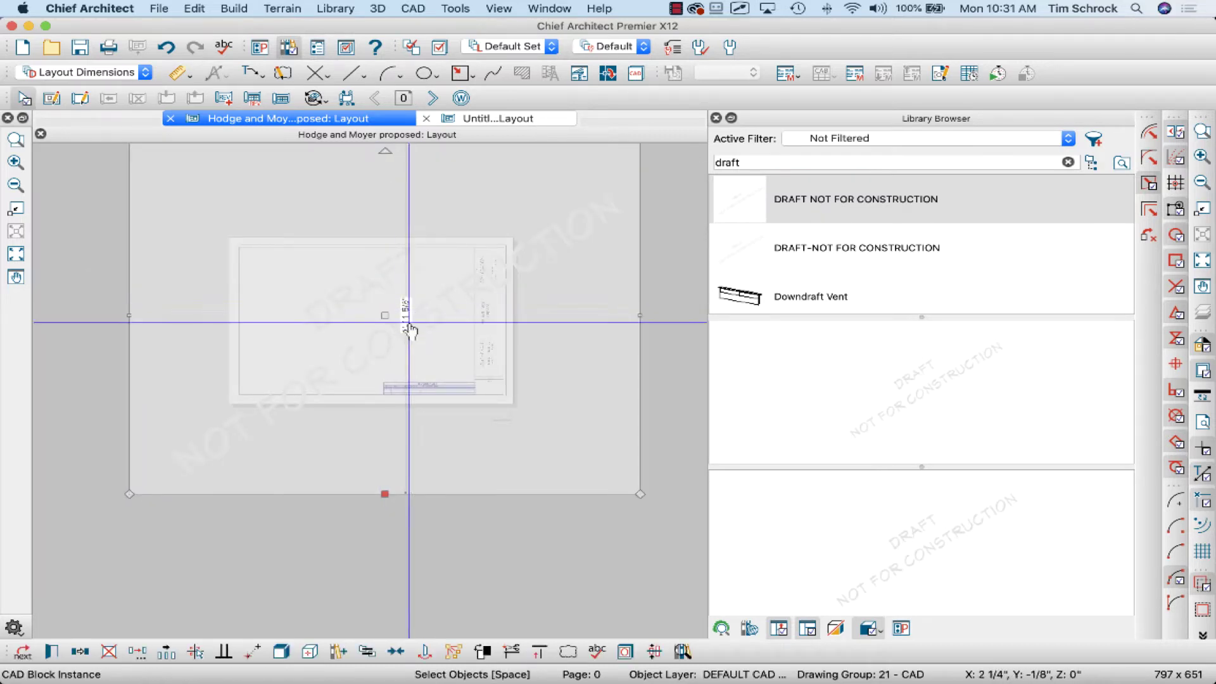
Step: Set the placed draft block's width to 16" and move it sideways to line up with the sheet border
double_click(442, 340)
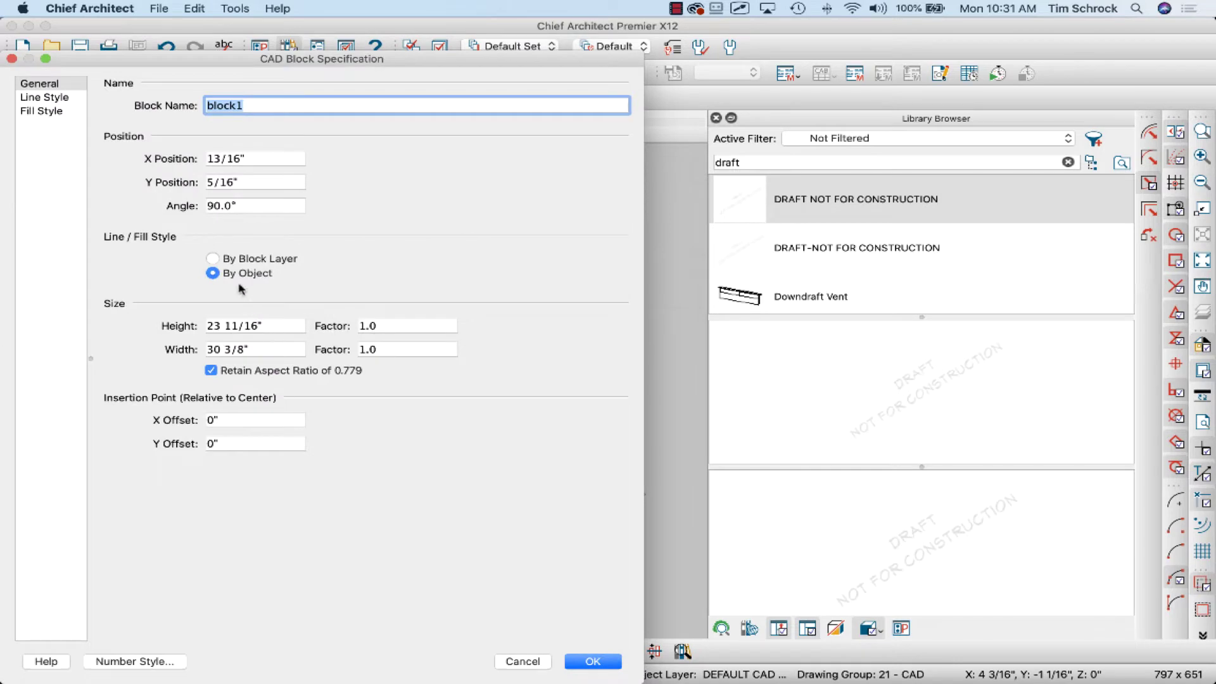
left_click(268, 347)
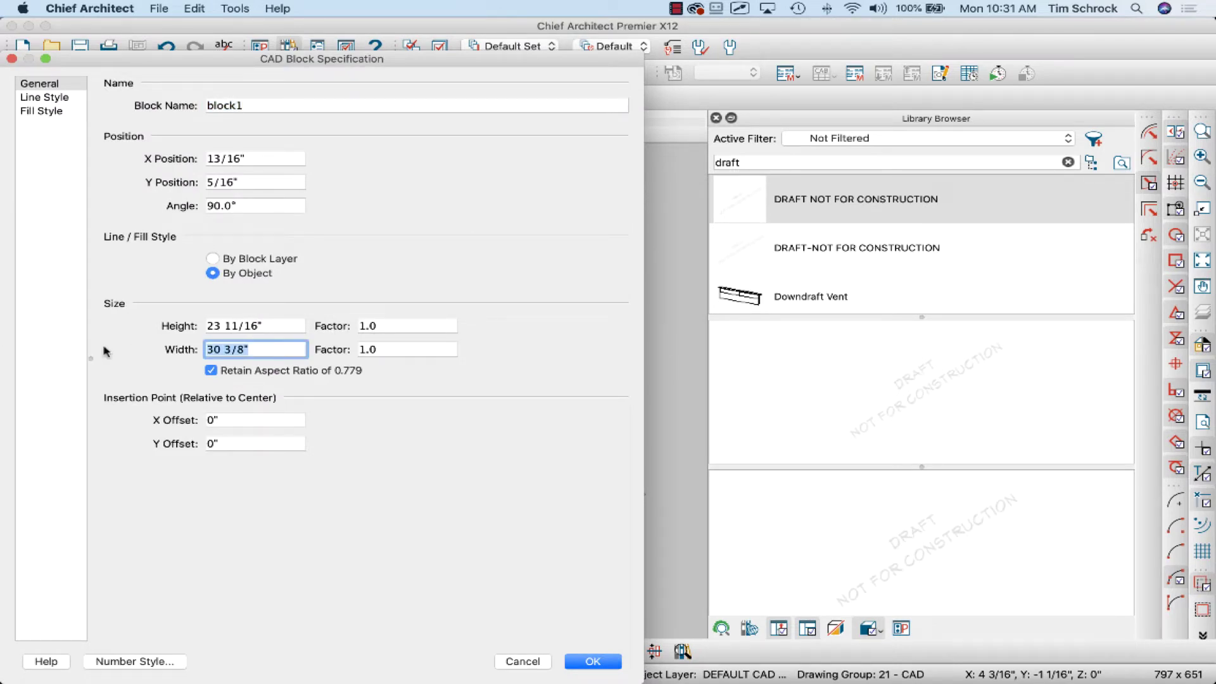
type("16'")
key("Return")
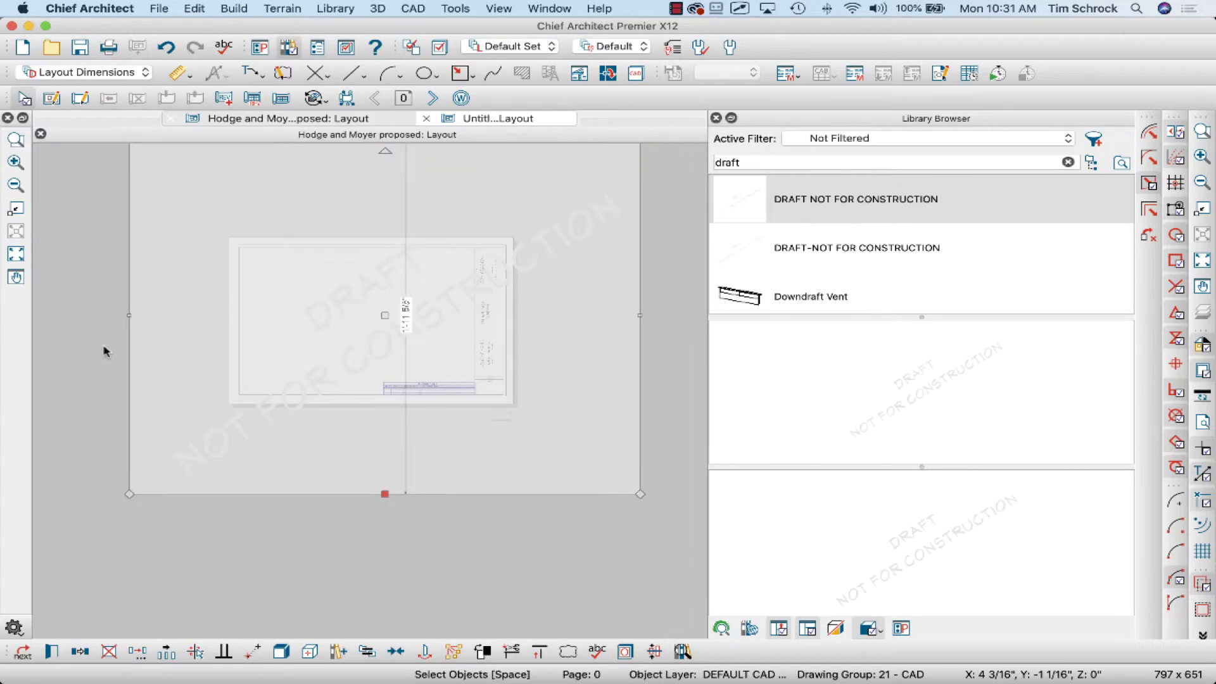
left_click_drag(206, 361, 236, 327)
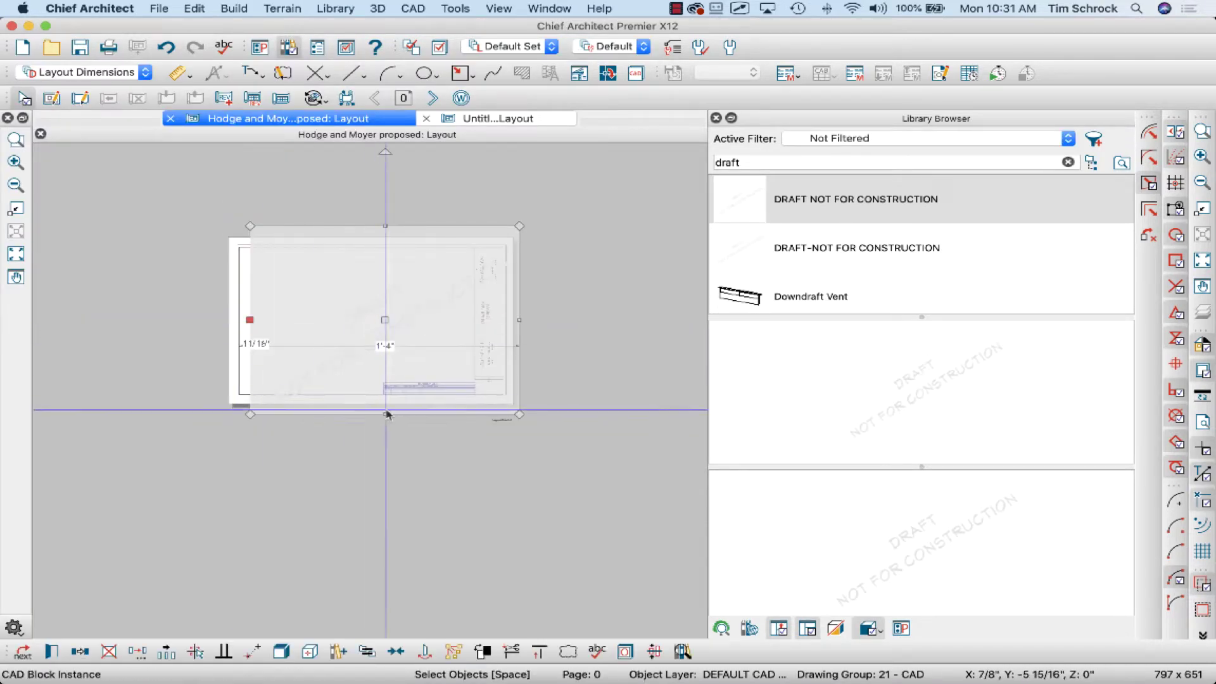
key("Escape")
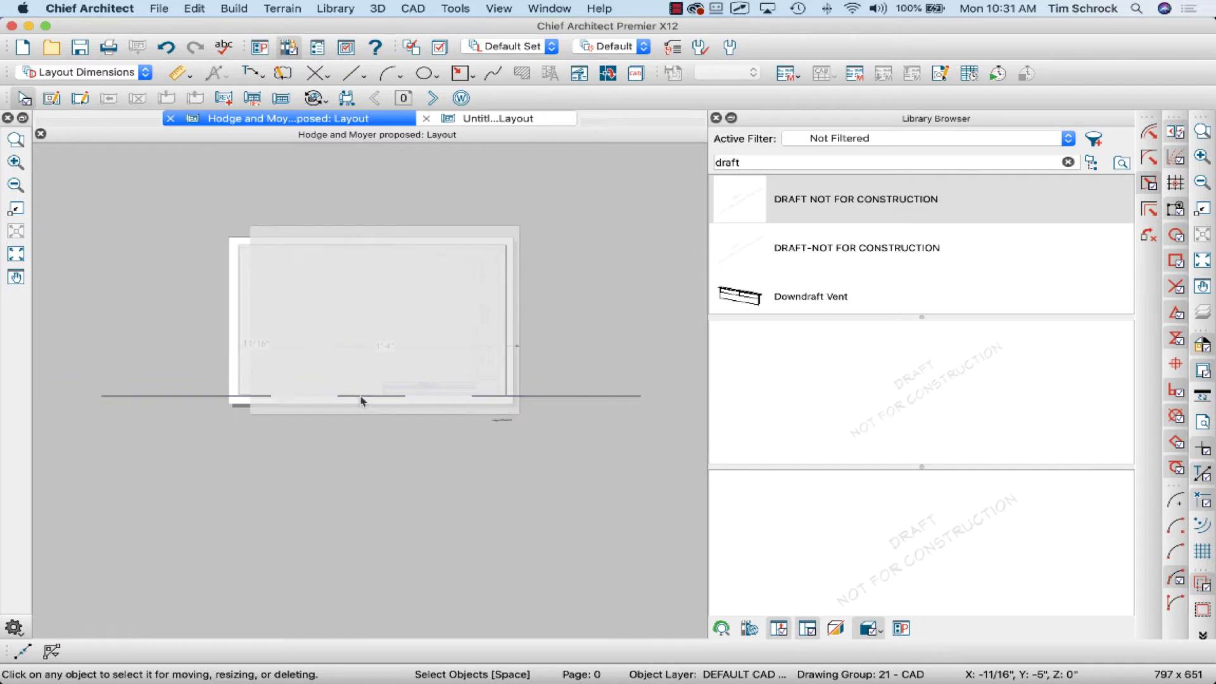
left_click(372, 244)
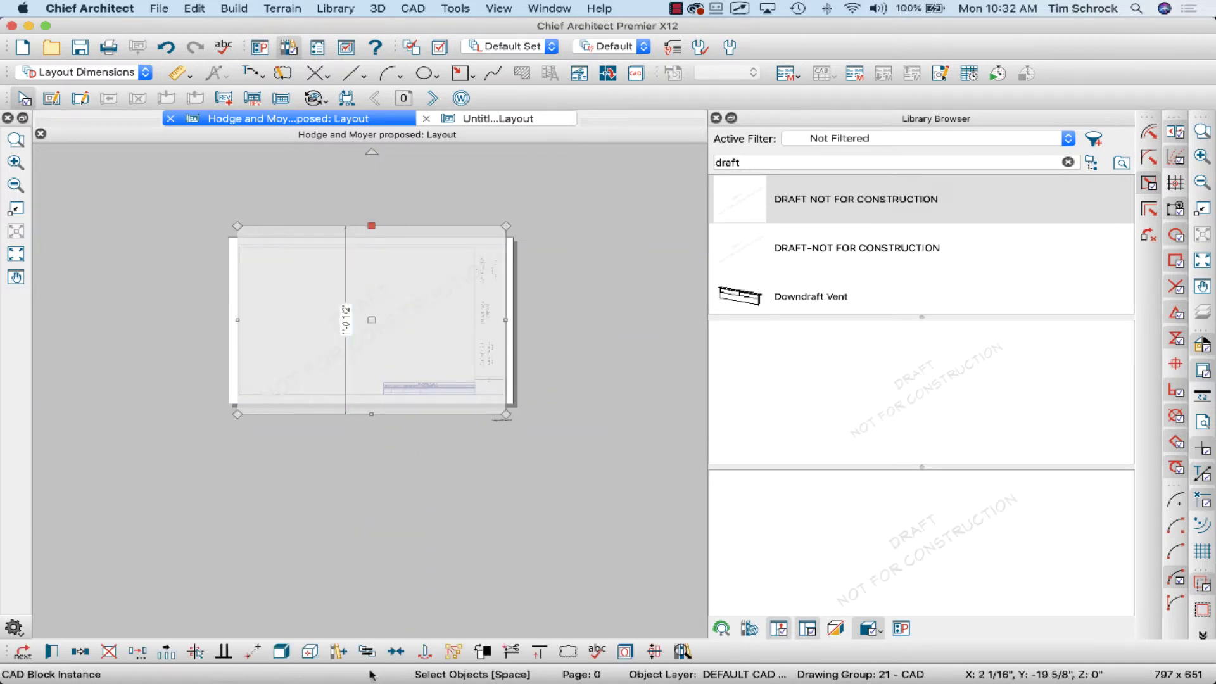
Step: Send the draft block to the back drawing group and check how it appears on the page 1 cover sheet
left_click(483, 652)
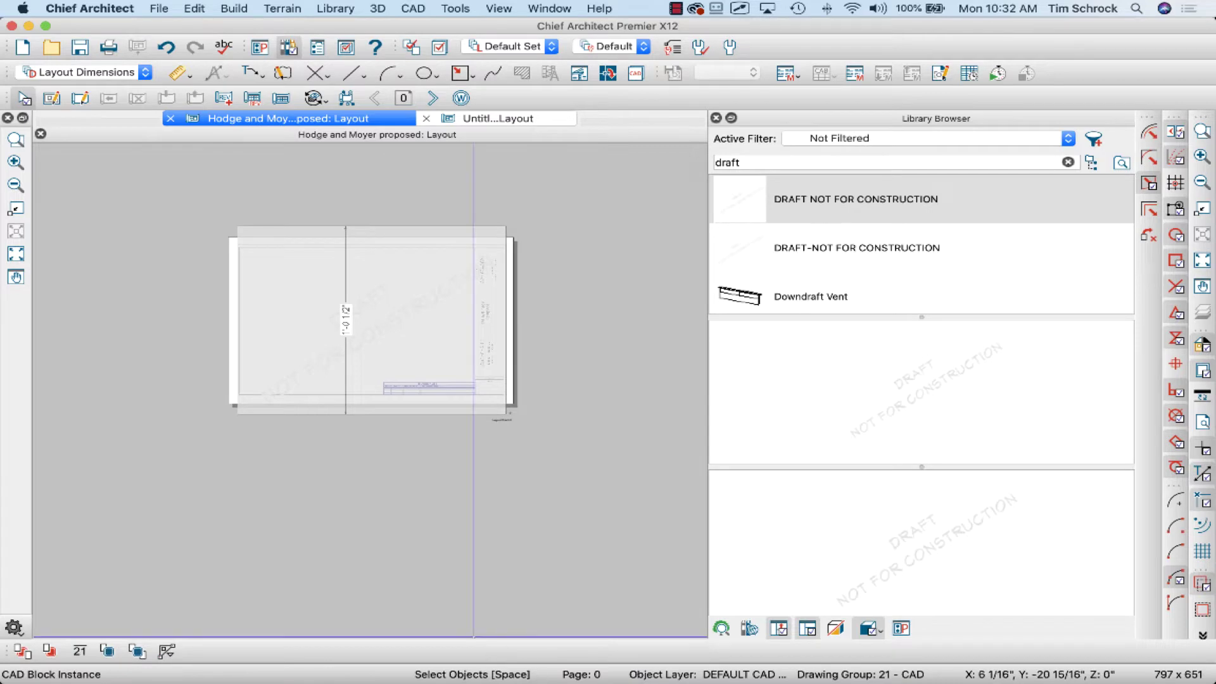
left_click(107, 651)
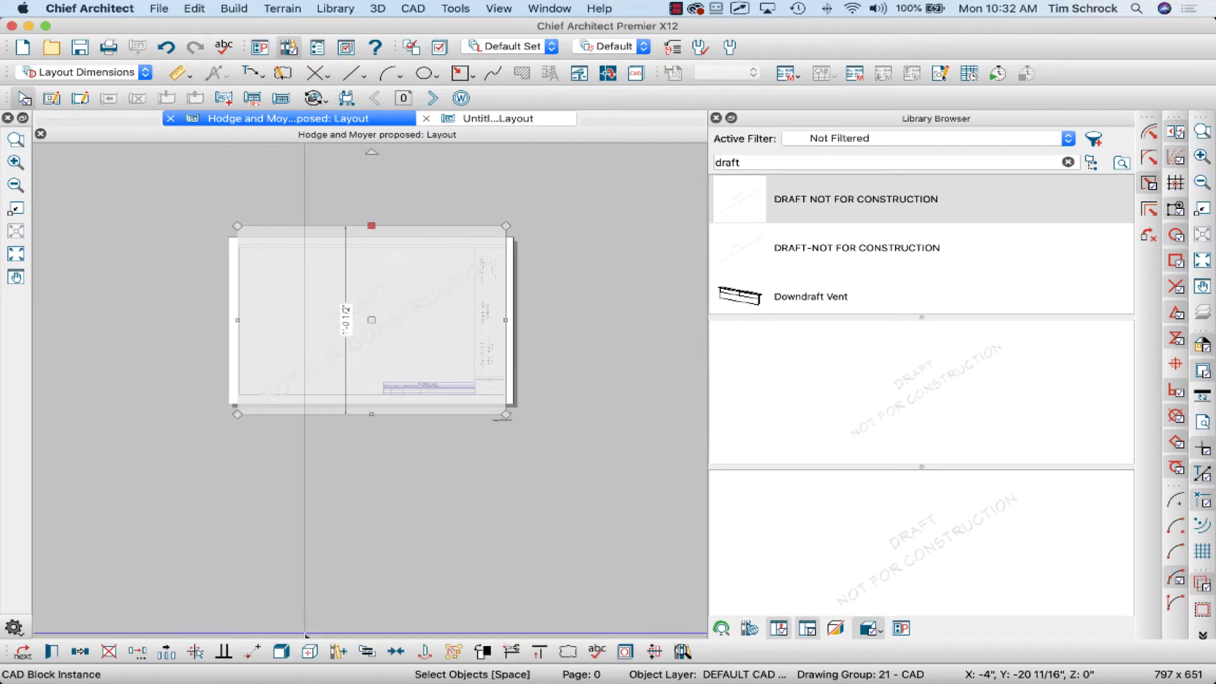
left_click(485, 653)
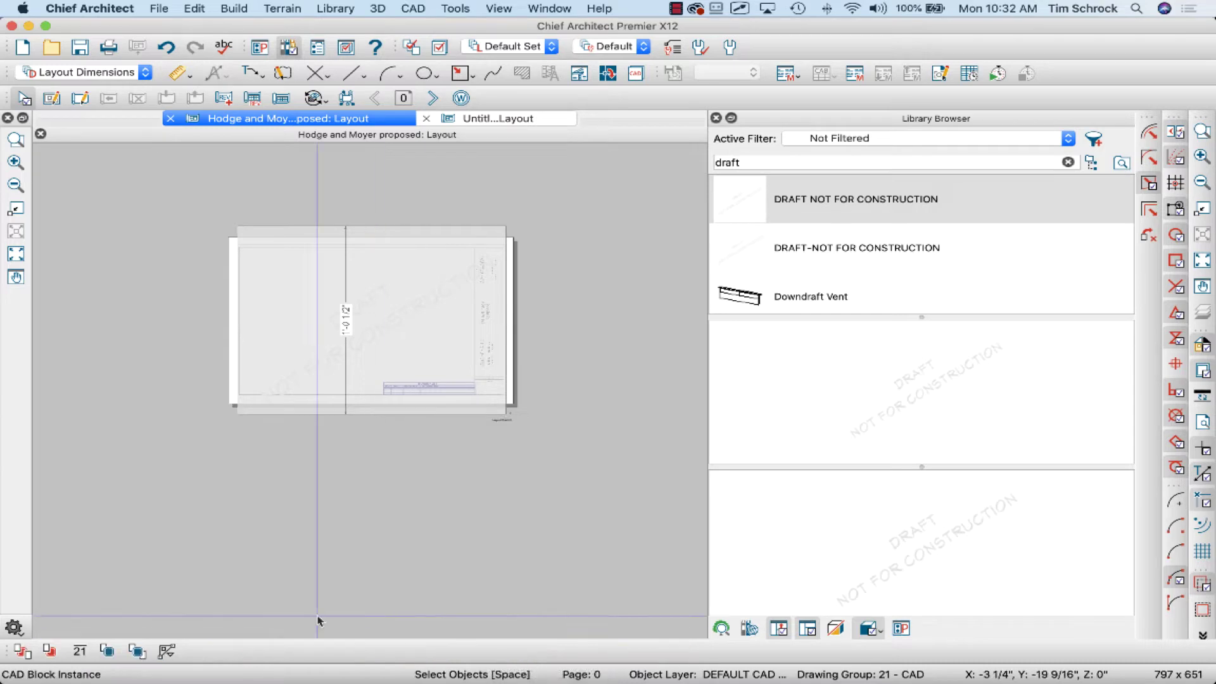
left_click(23, 651)
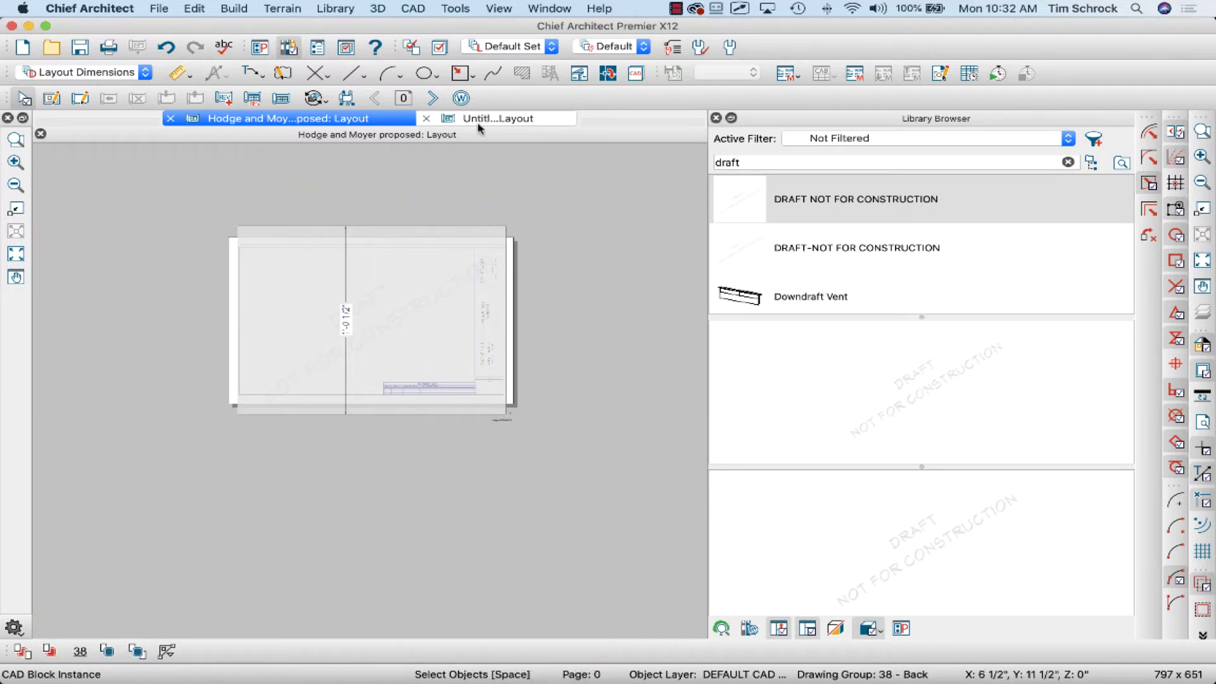
left_click(433, 99)
scroll(352, 321, "up", 5)
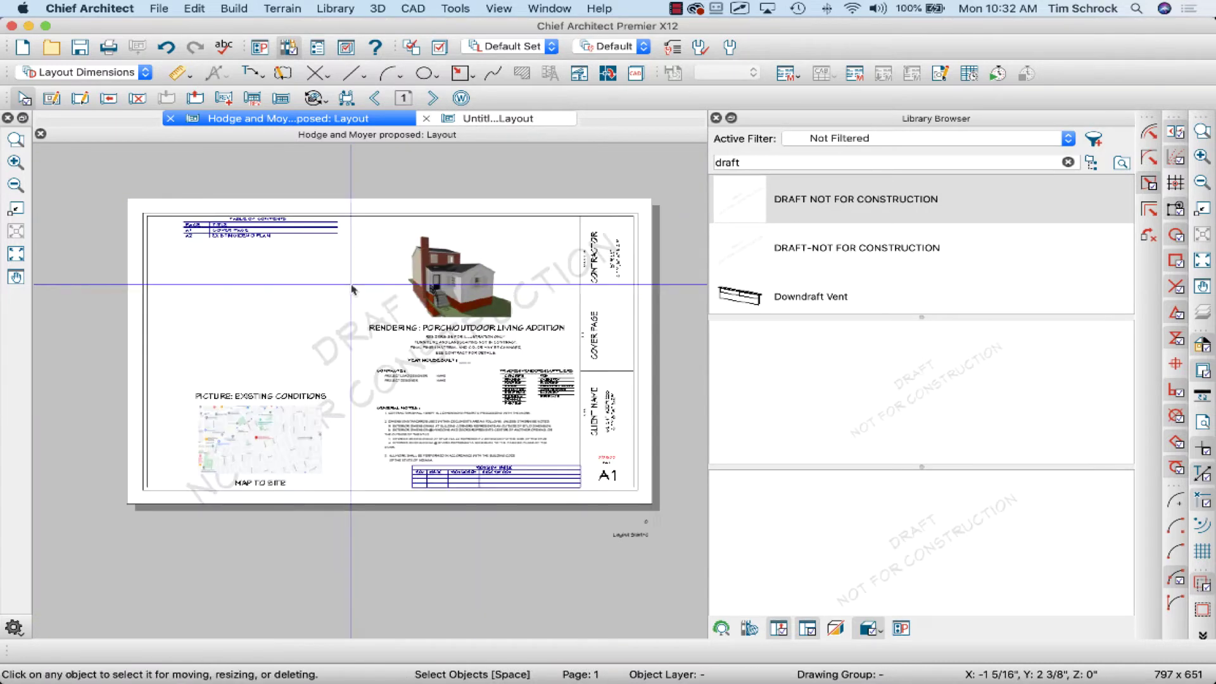
scroll(374, 330, "down", 3)
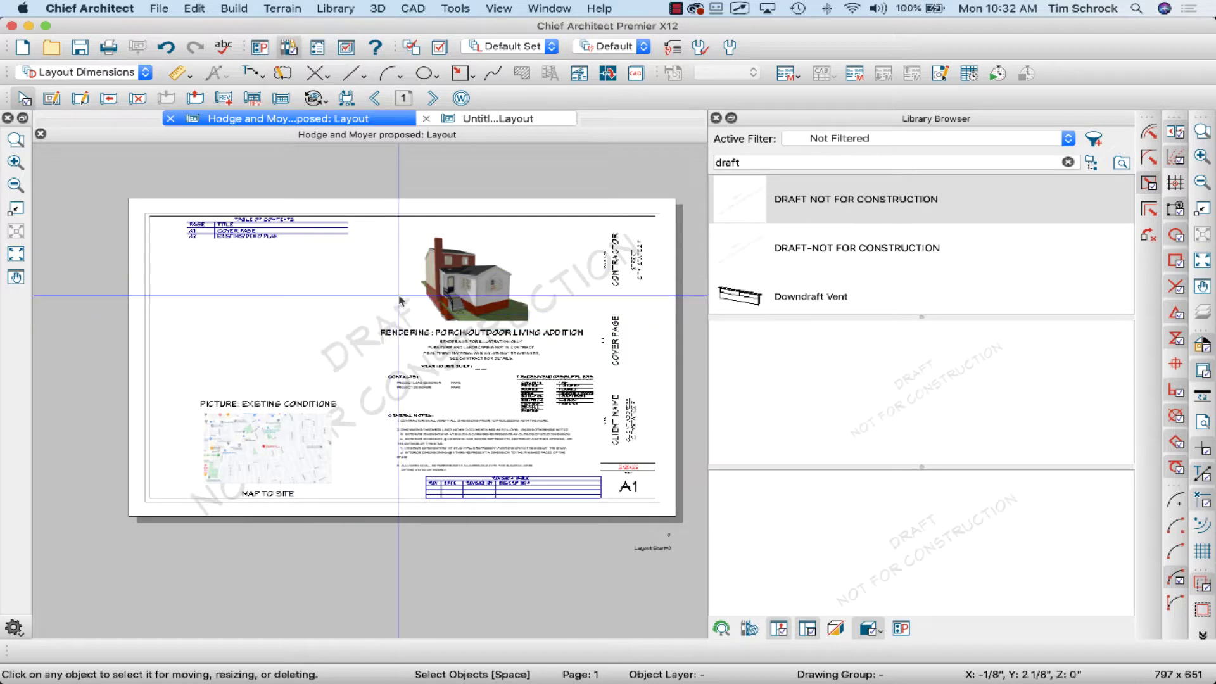
Step: Delete the draft block from the page 0 template and return to the page 1 cover sheet
left_click(368, 98)
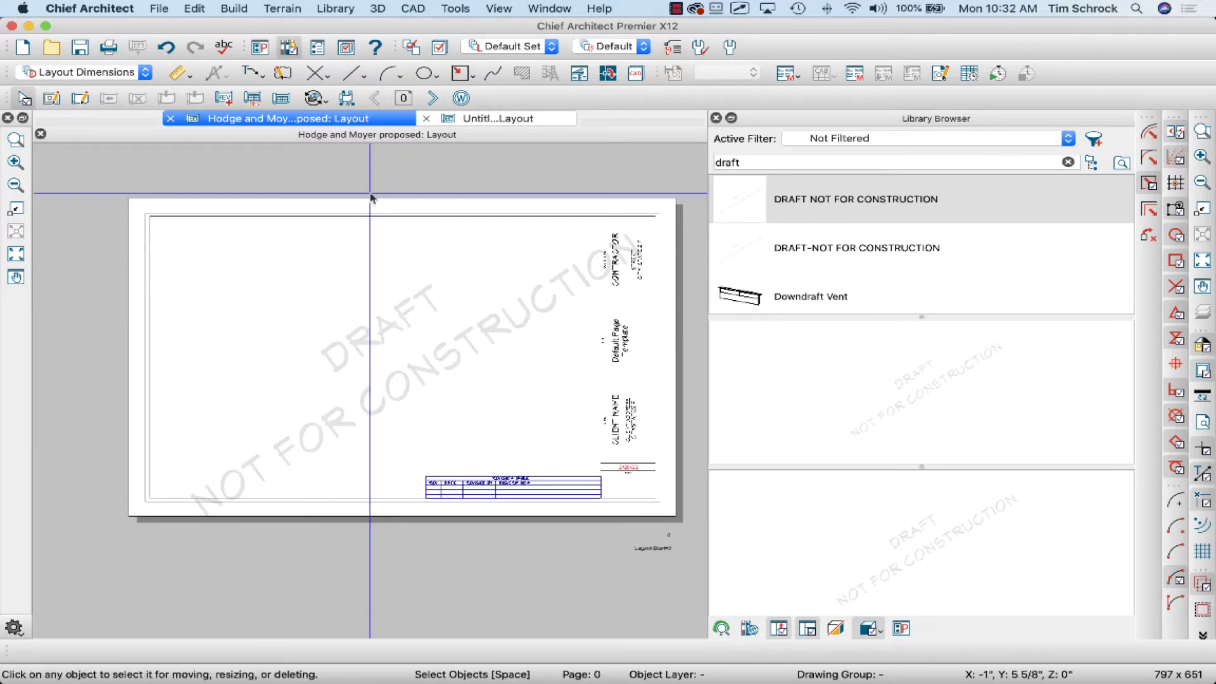
left_click(388, 327)
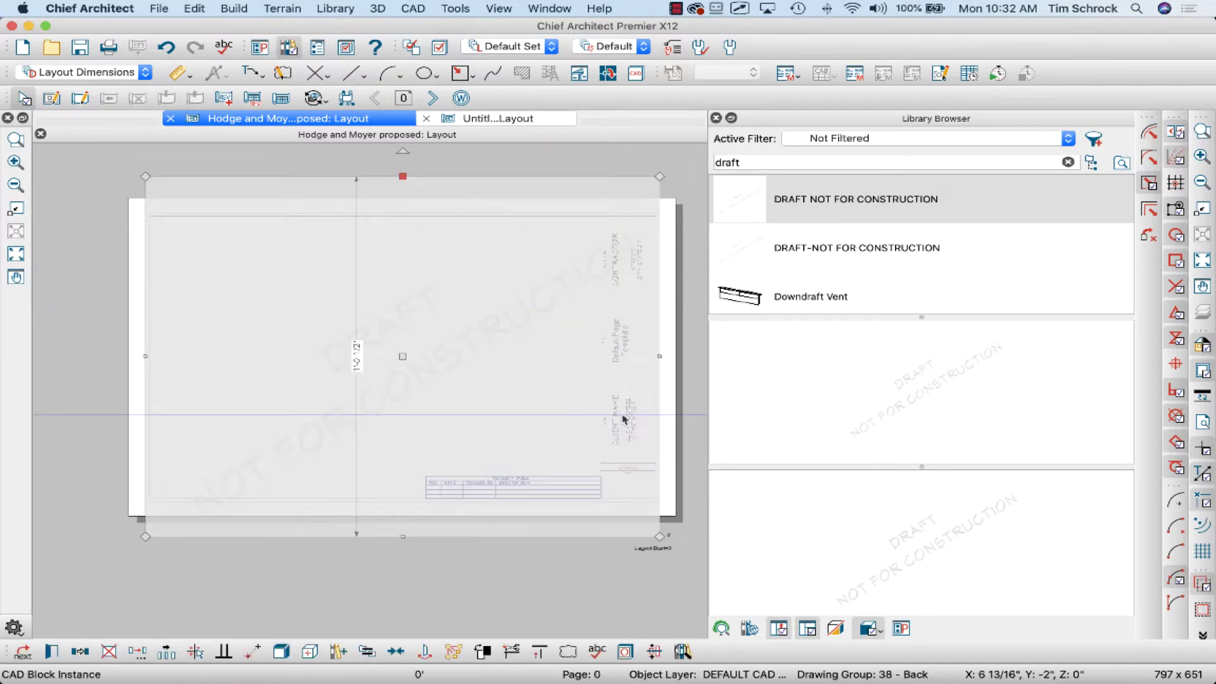
key("Escape")
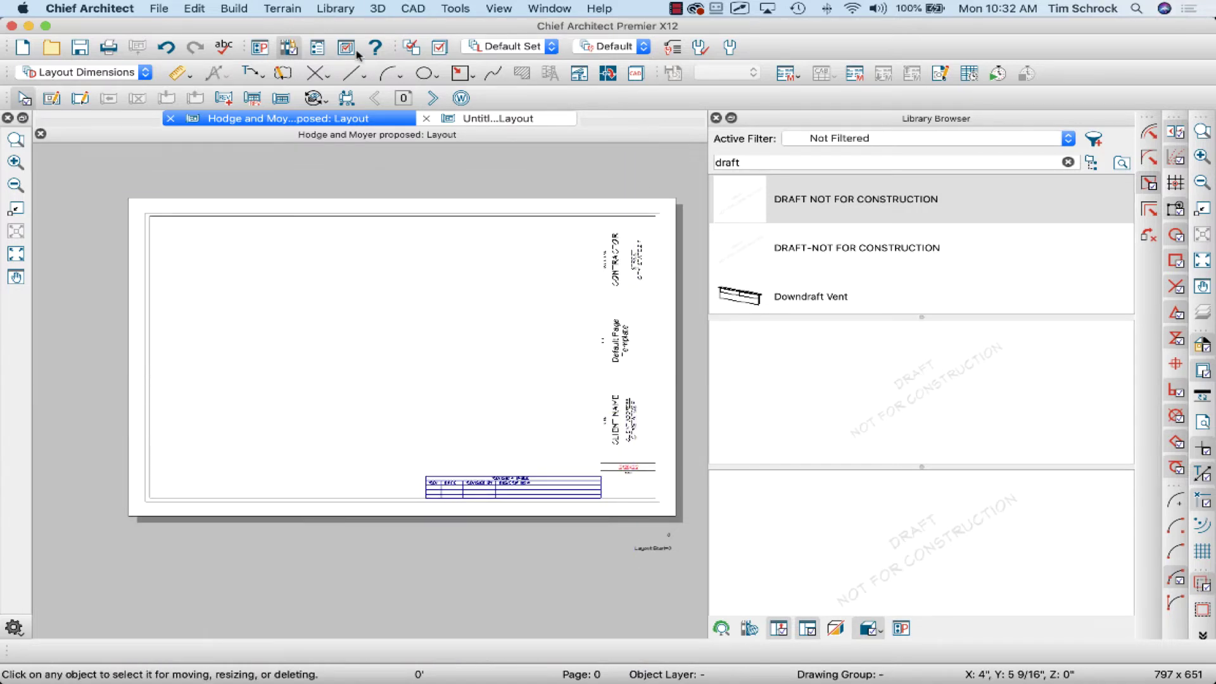
left_click(433, 99)
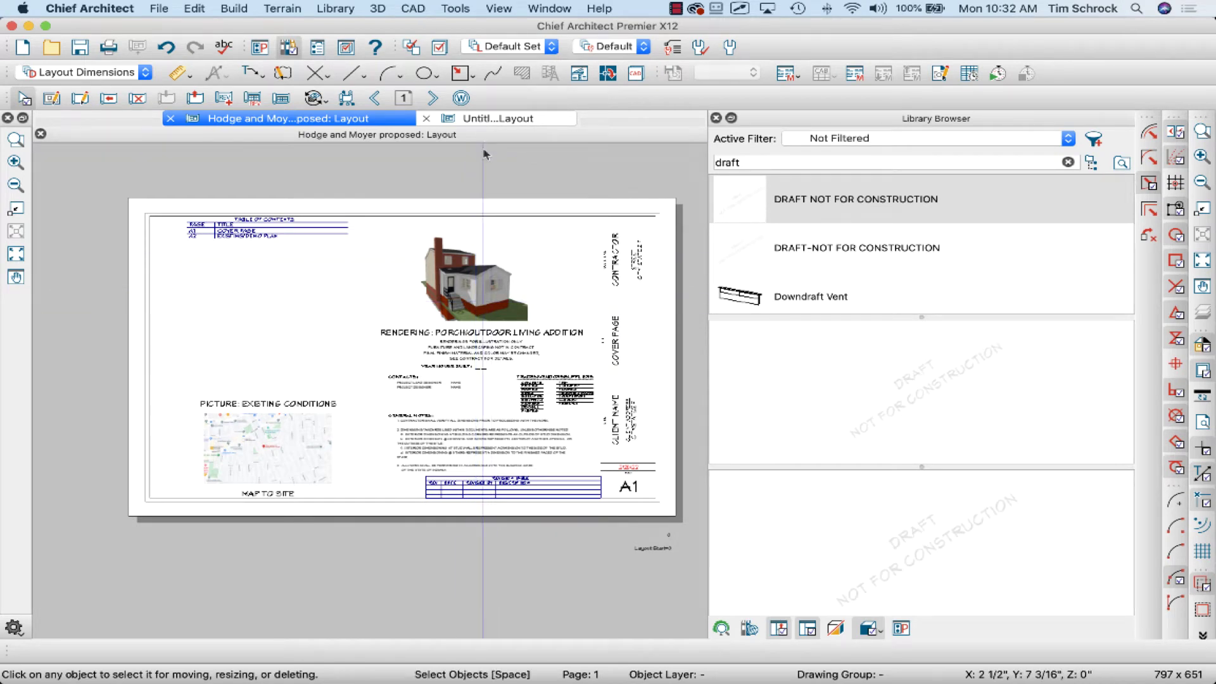
Step: Show the built-in watermark on the cover page, hide it again, and close the library browser
left_click(461, 99)
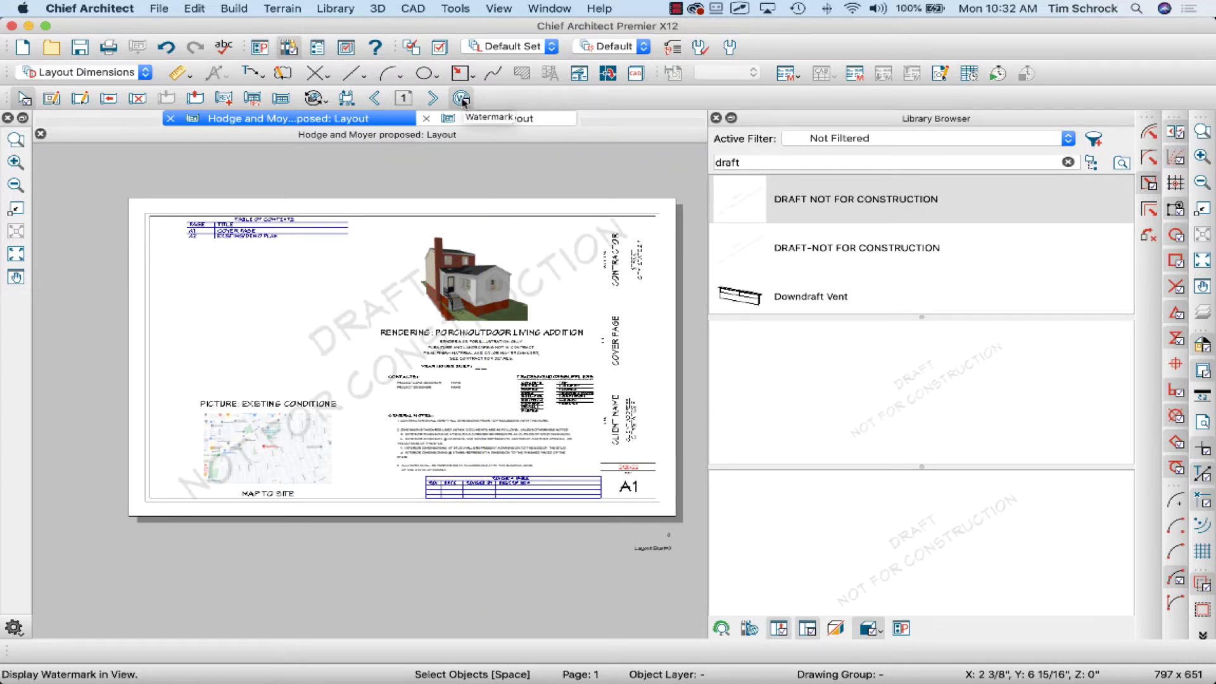
left_click(461, 99)
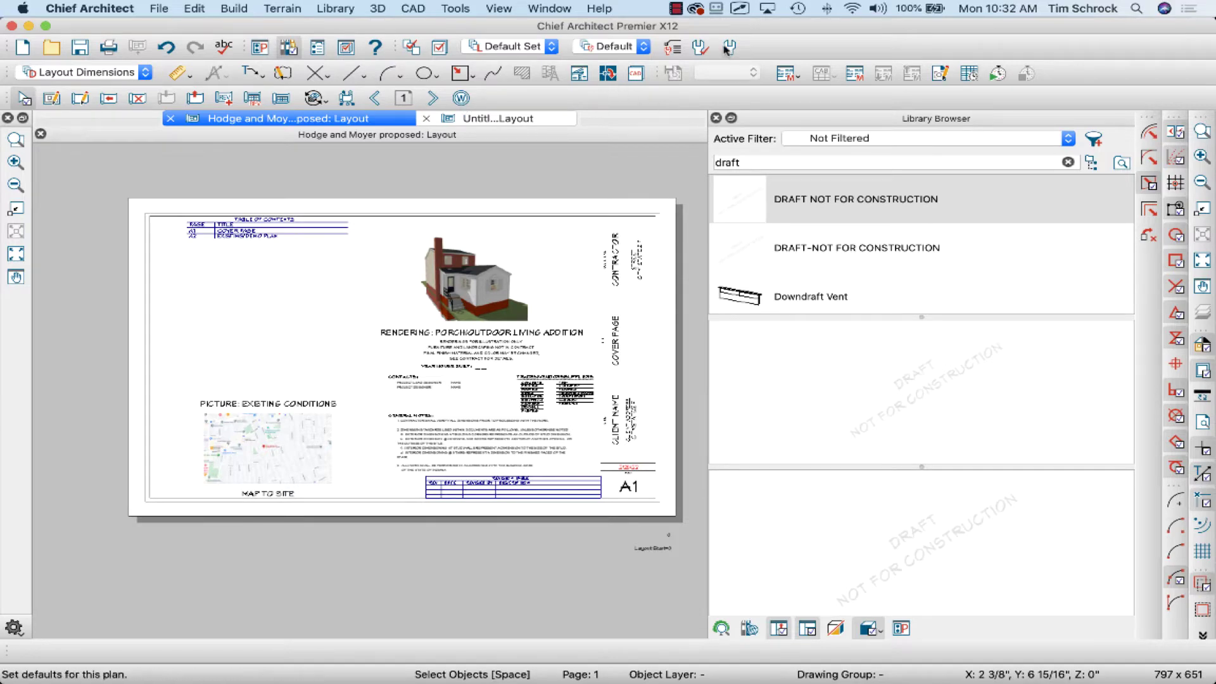
left_click(717, 118)
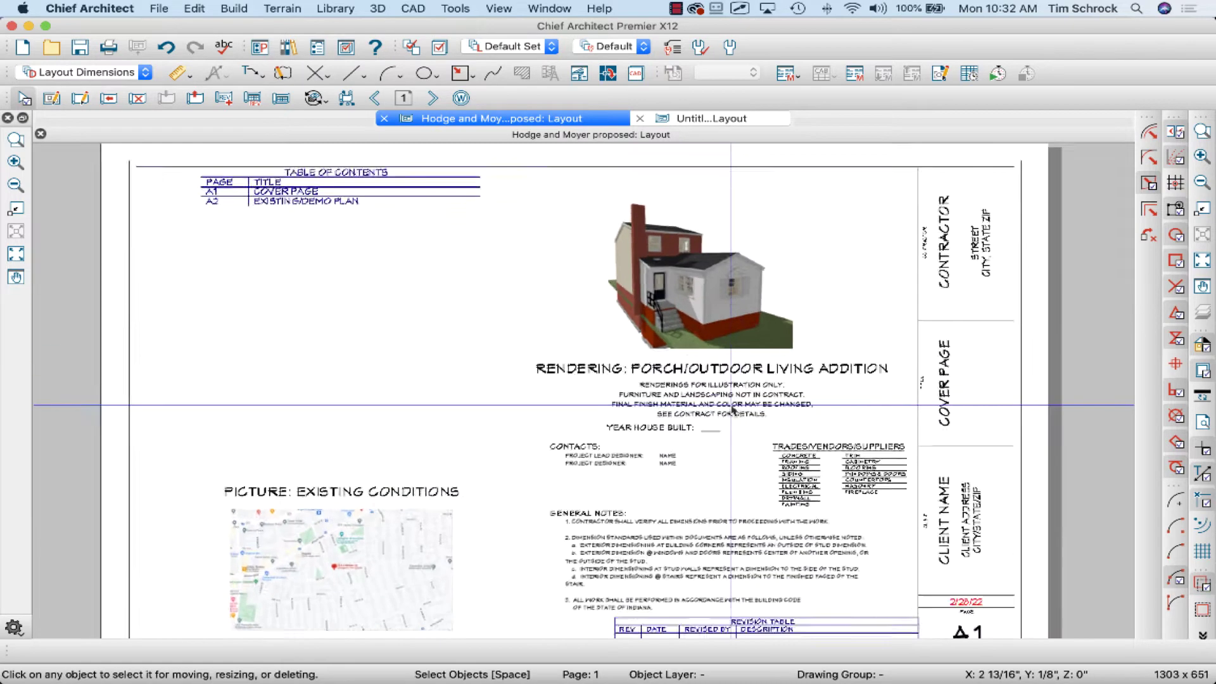
scroll(728, 380, "up", 2)
scroll(692, 363, "down", 1)
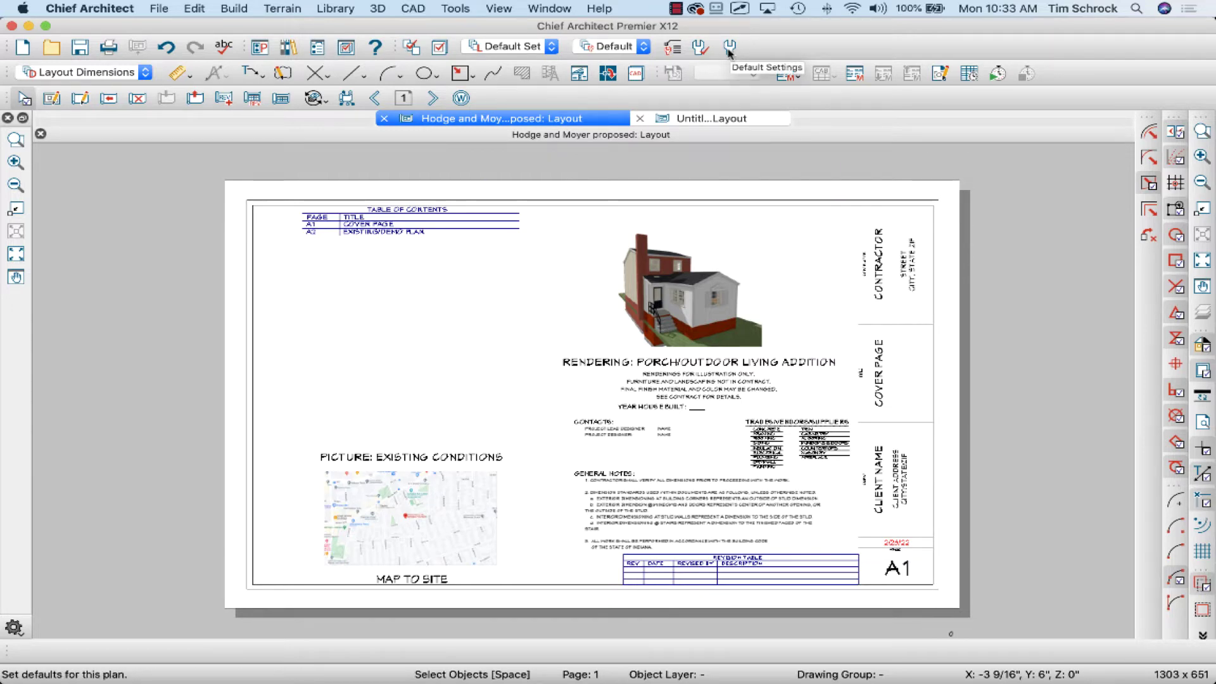
Step: Open the layout's default watermark settings and change the watermark type to Text
left_click(192, 8)
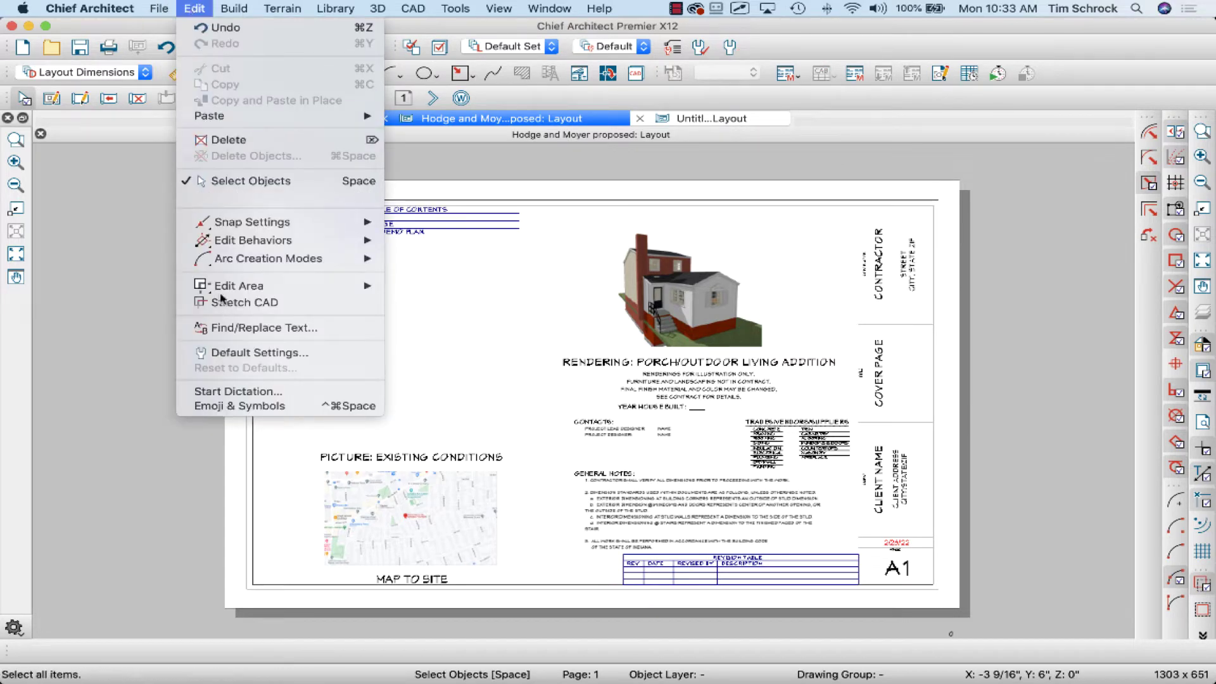
left_click(225, 353)
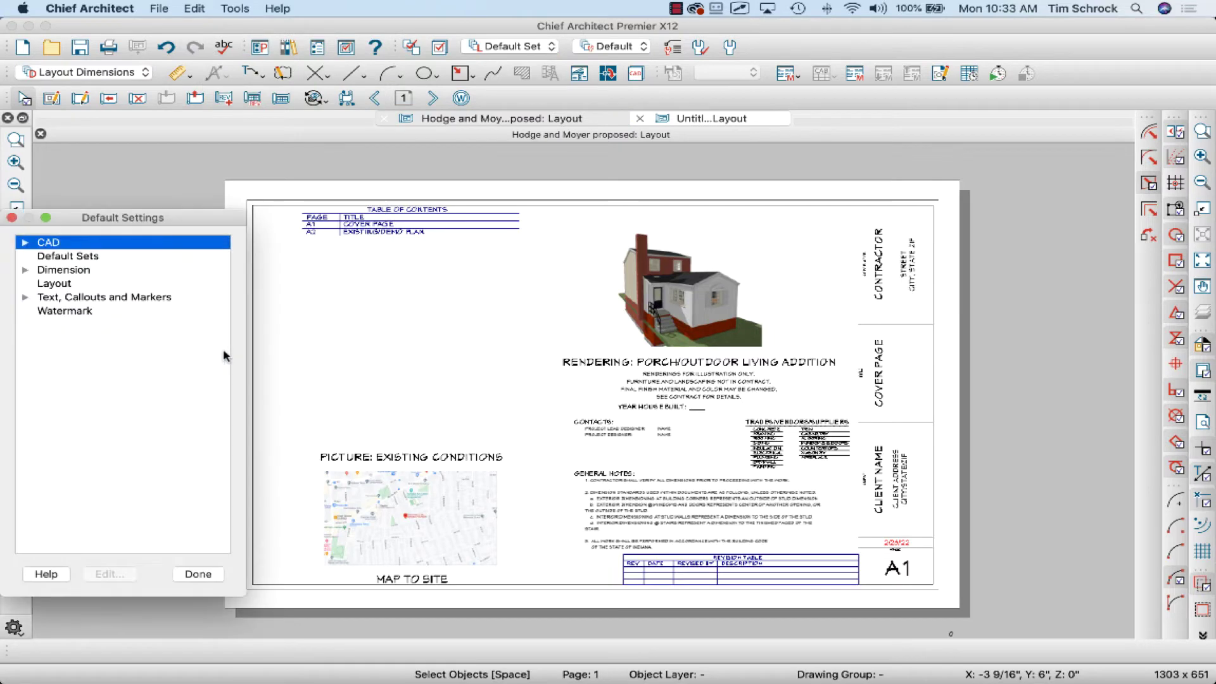
double_click(66, 311)
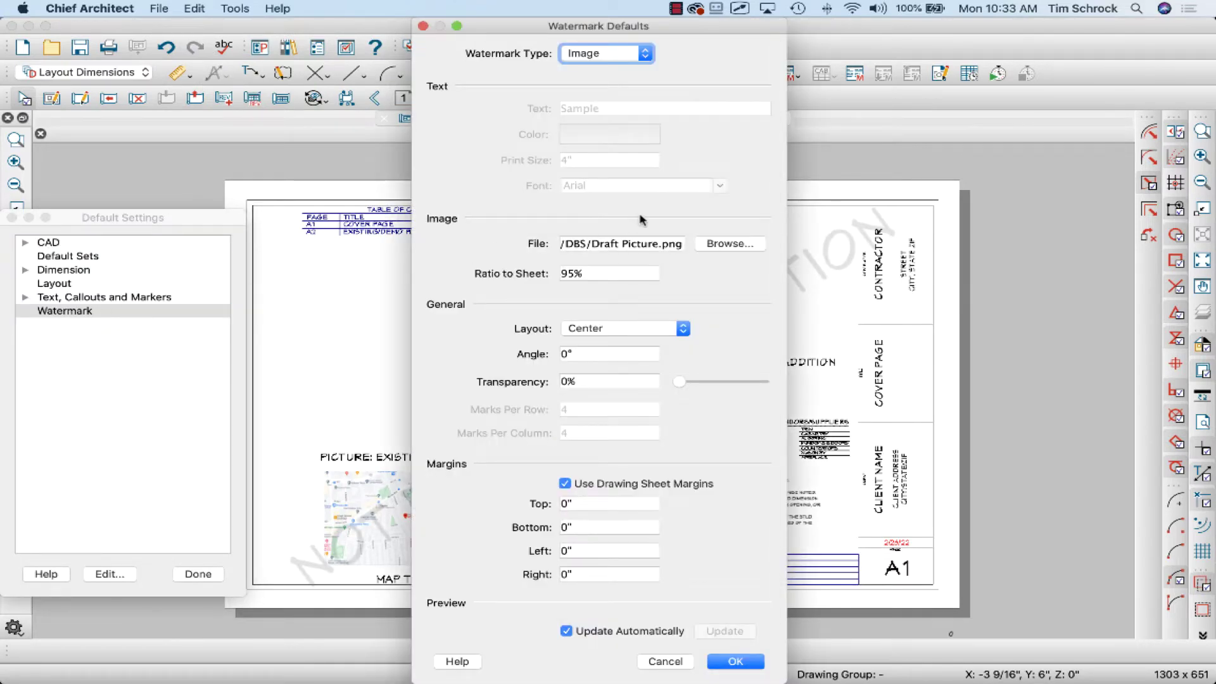
left_click(643, 57)
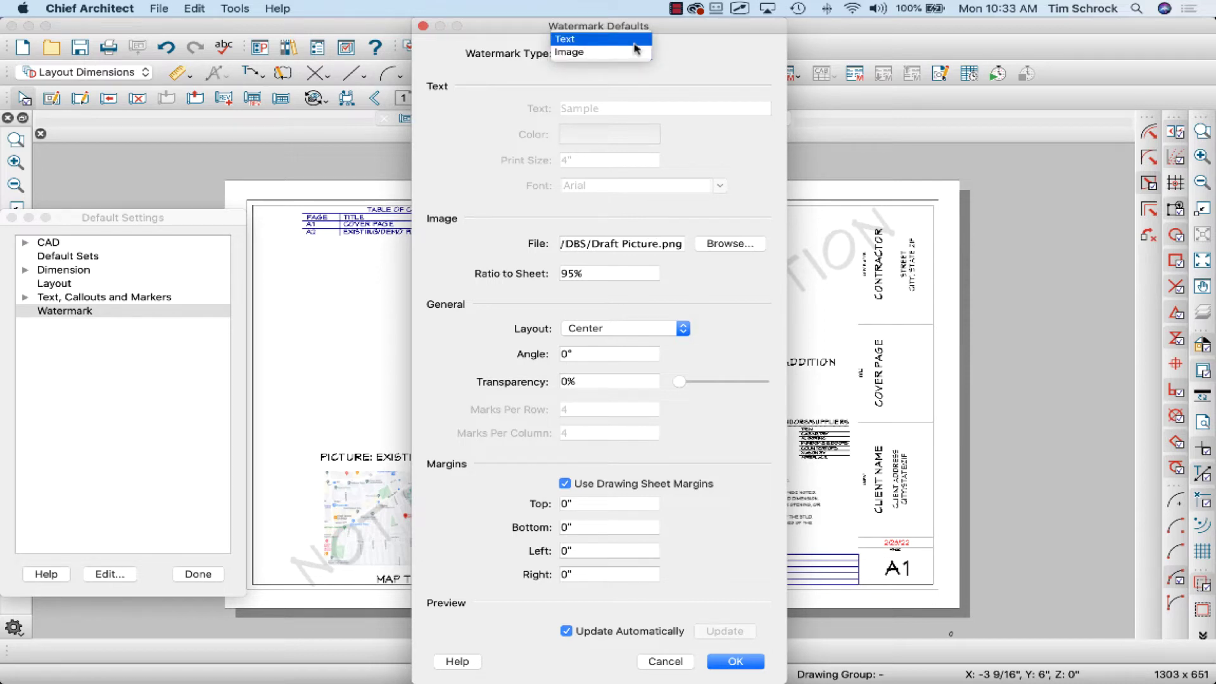
left_click(634, 39)
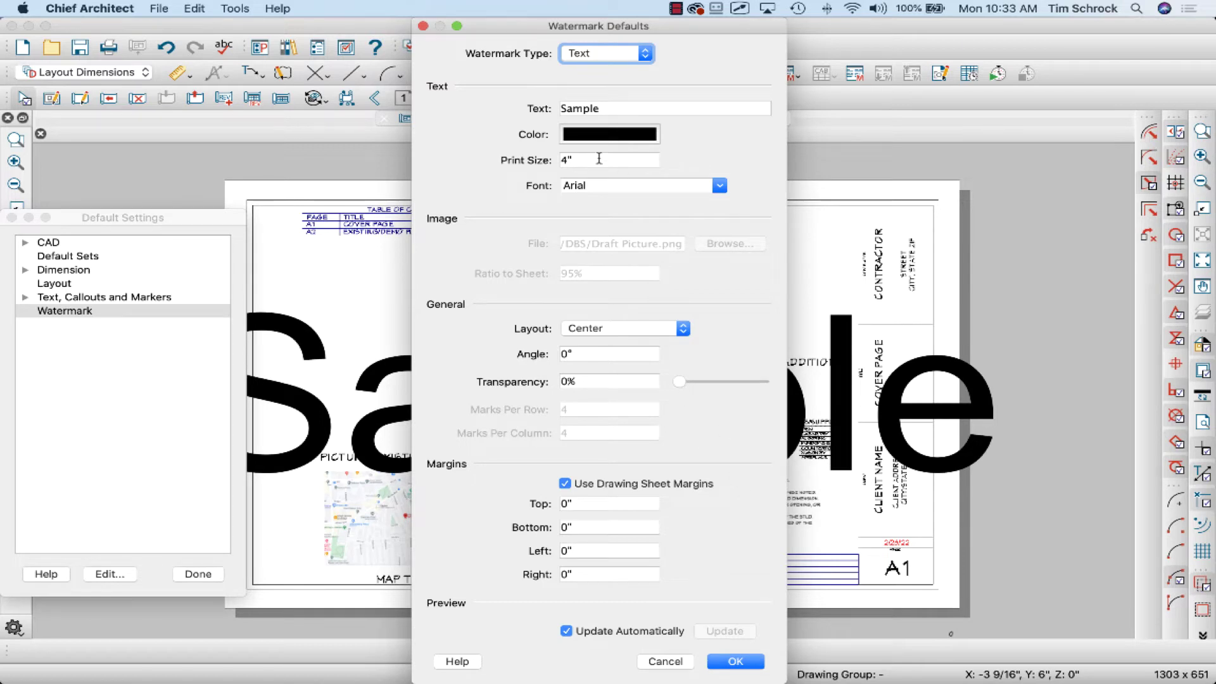
Step: Set the default watermark text to DRAFT NOT FOR CONSTRUCTION with 81% transparency
double_click(604, 111)
type("D")
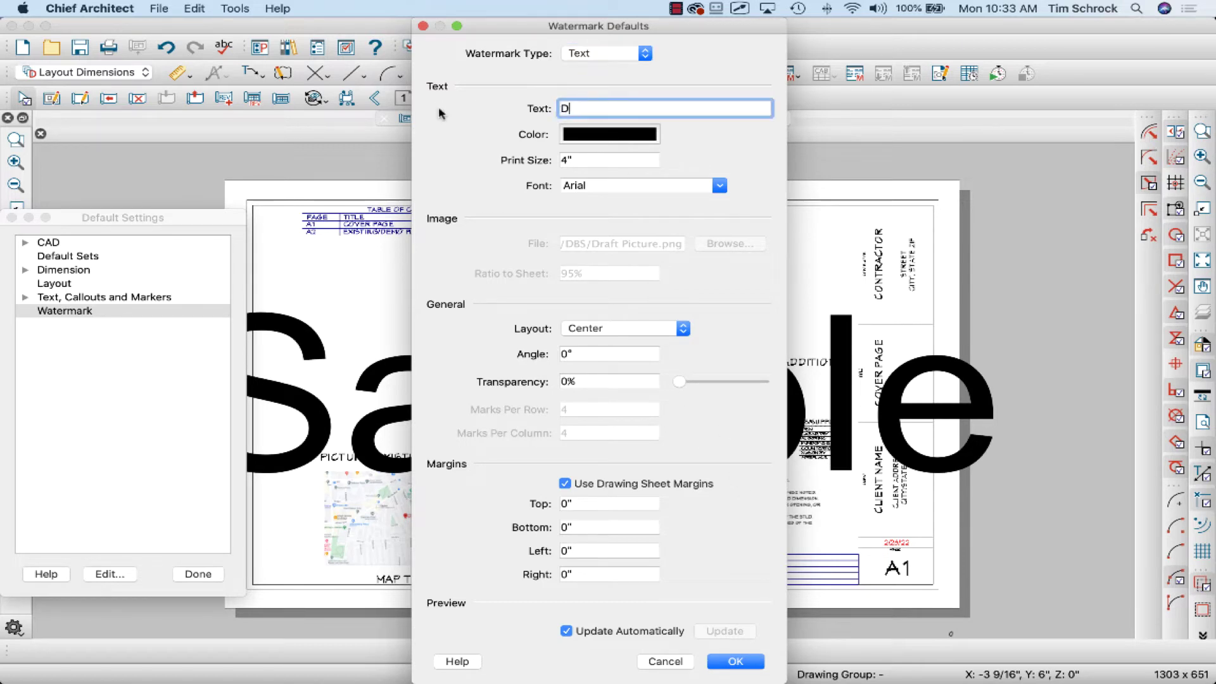
type("RAFT NOT FOR CONSTRUCTION")
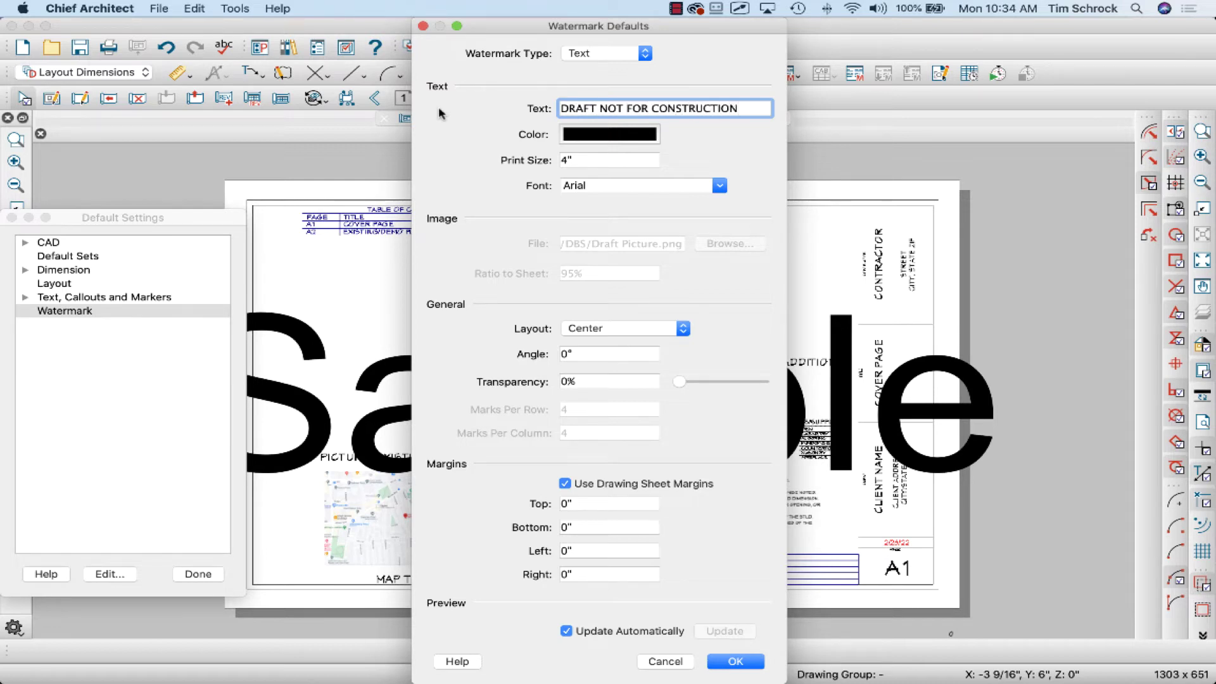
left_click_drag(680, 383, 748, 385)
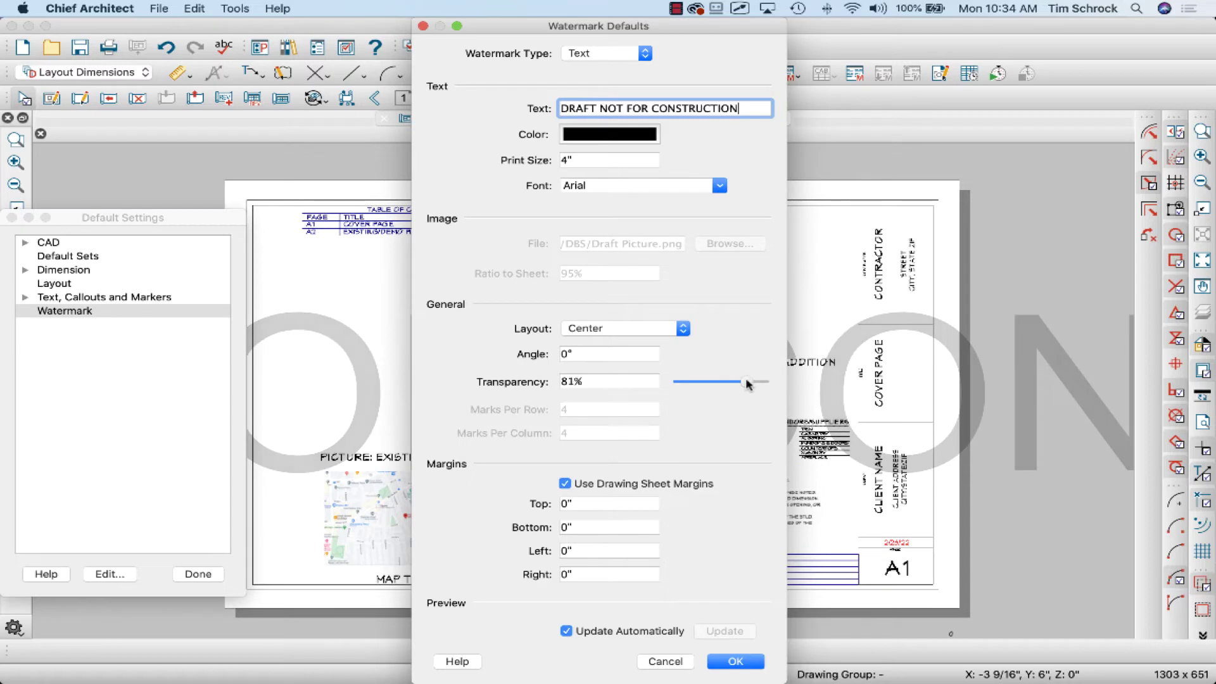
Step: Rotate the default text watermark to a 30° angle and accept the default settings
left_click(597, 356)
type("3")
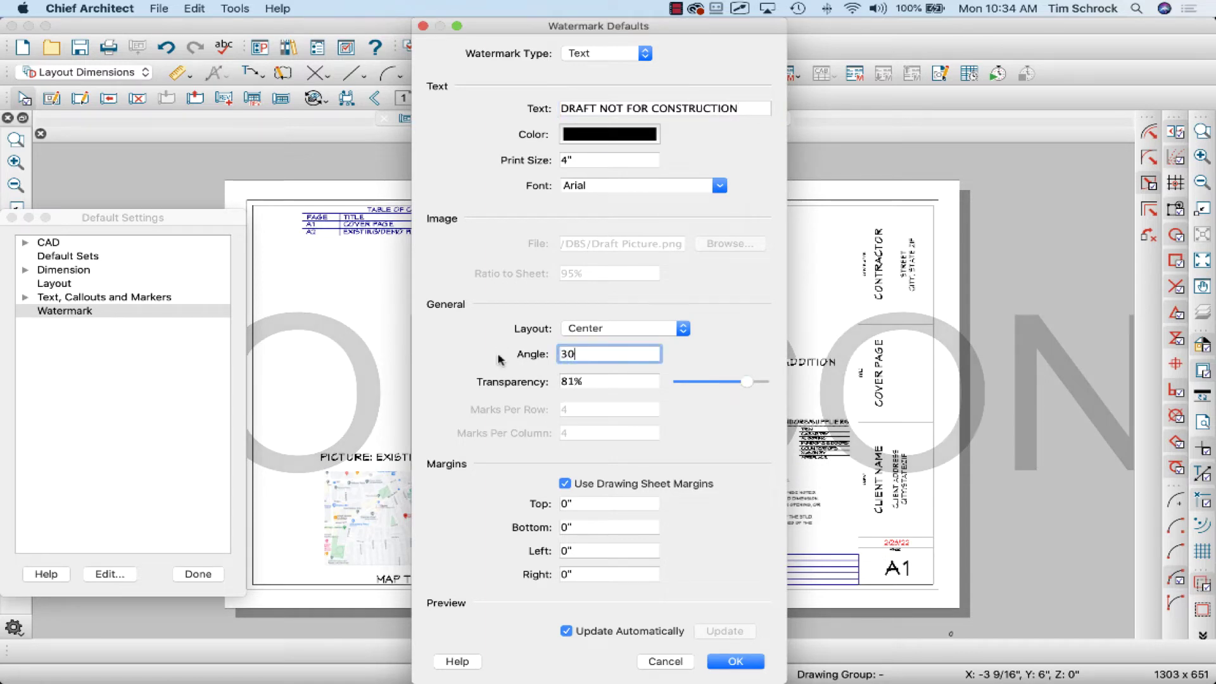
key("Tab")
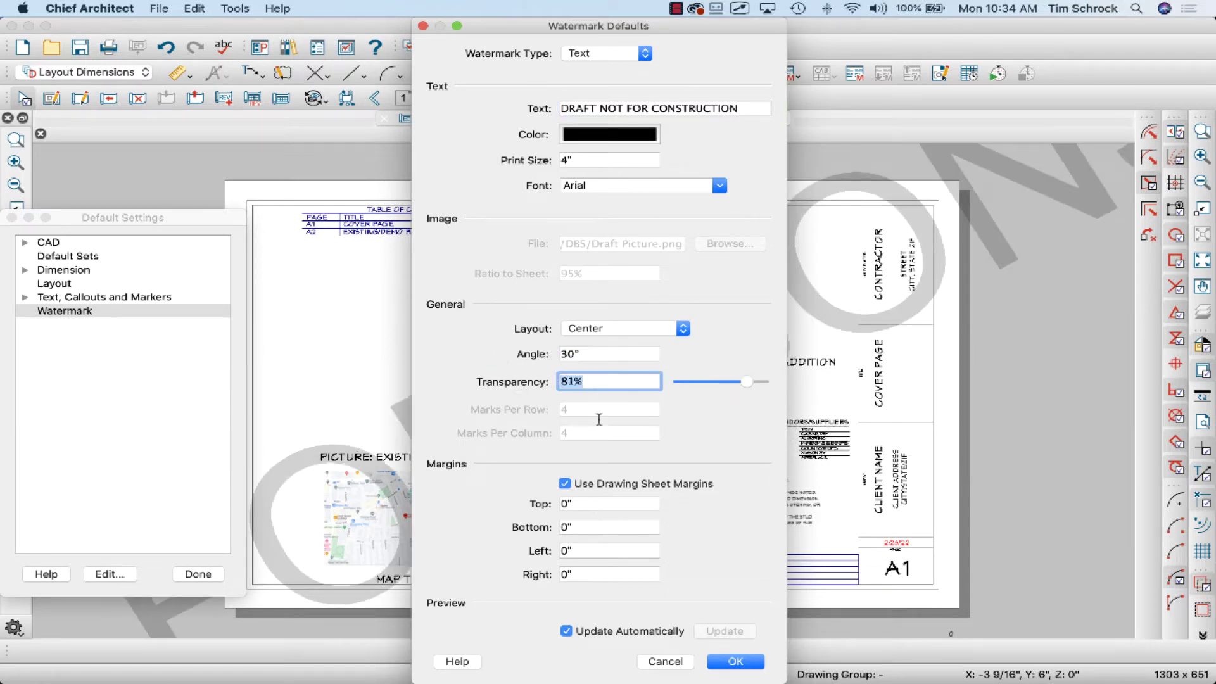
left_click(537, 160)
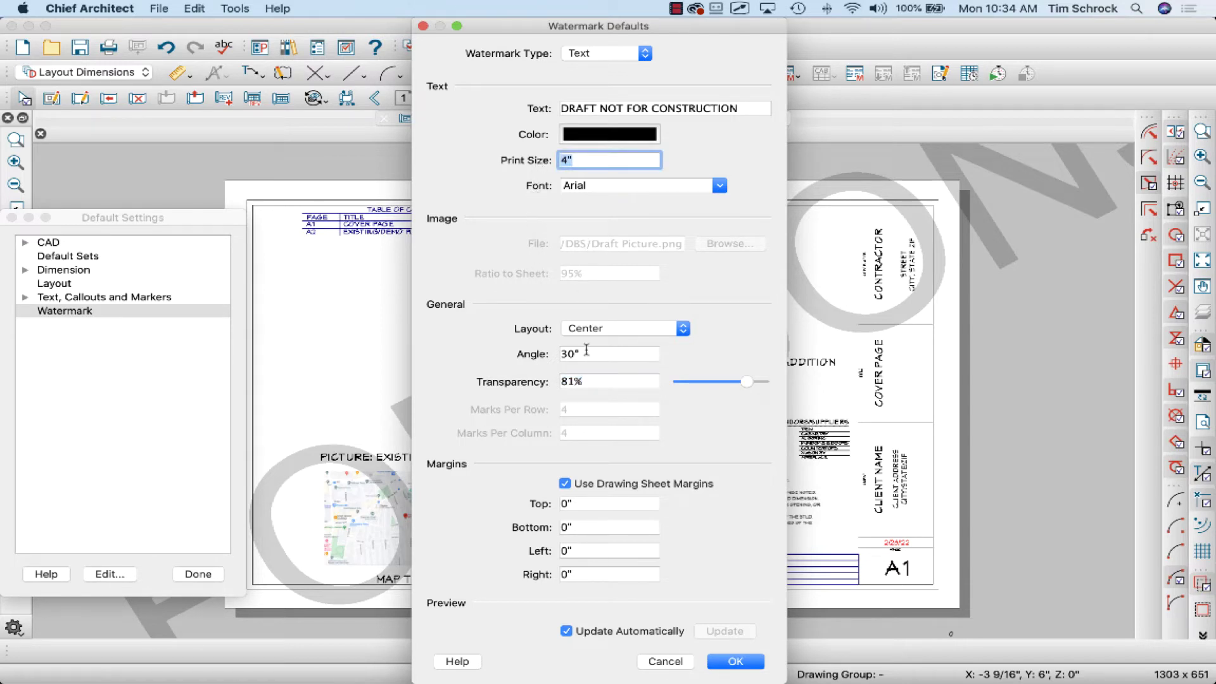
left_click(616, 485)
left_click(616, 485)
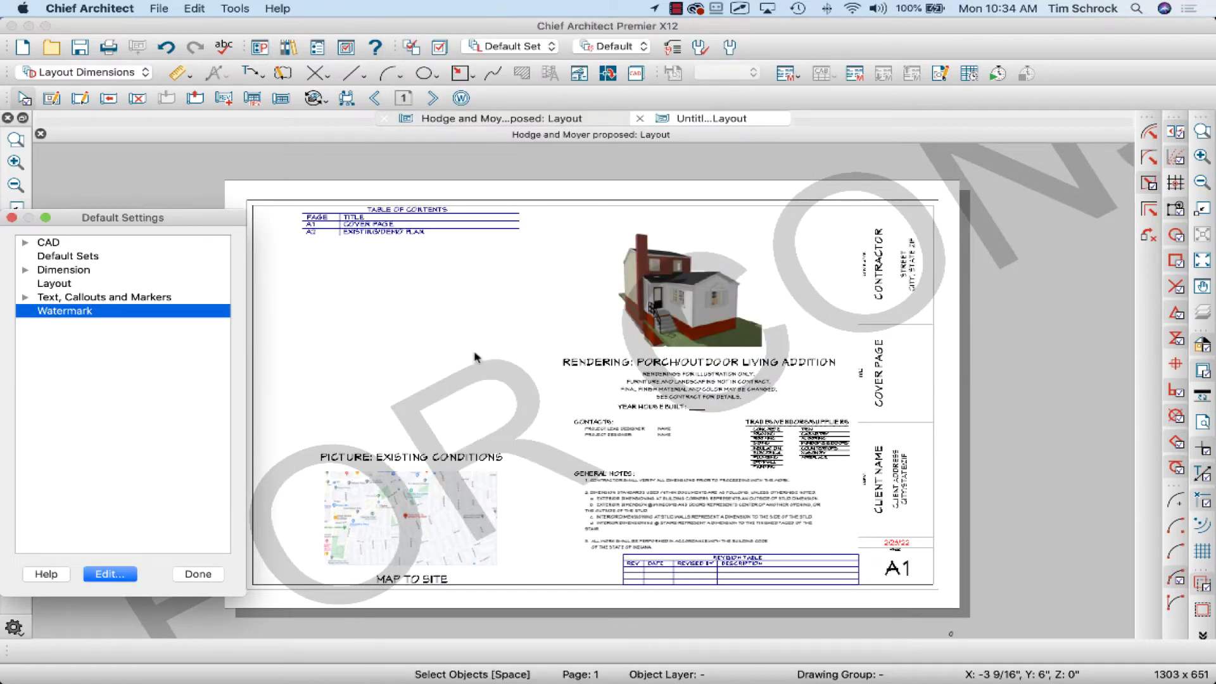
left_click(207, 570)
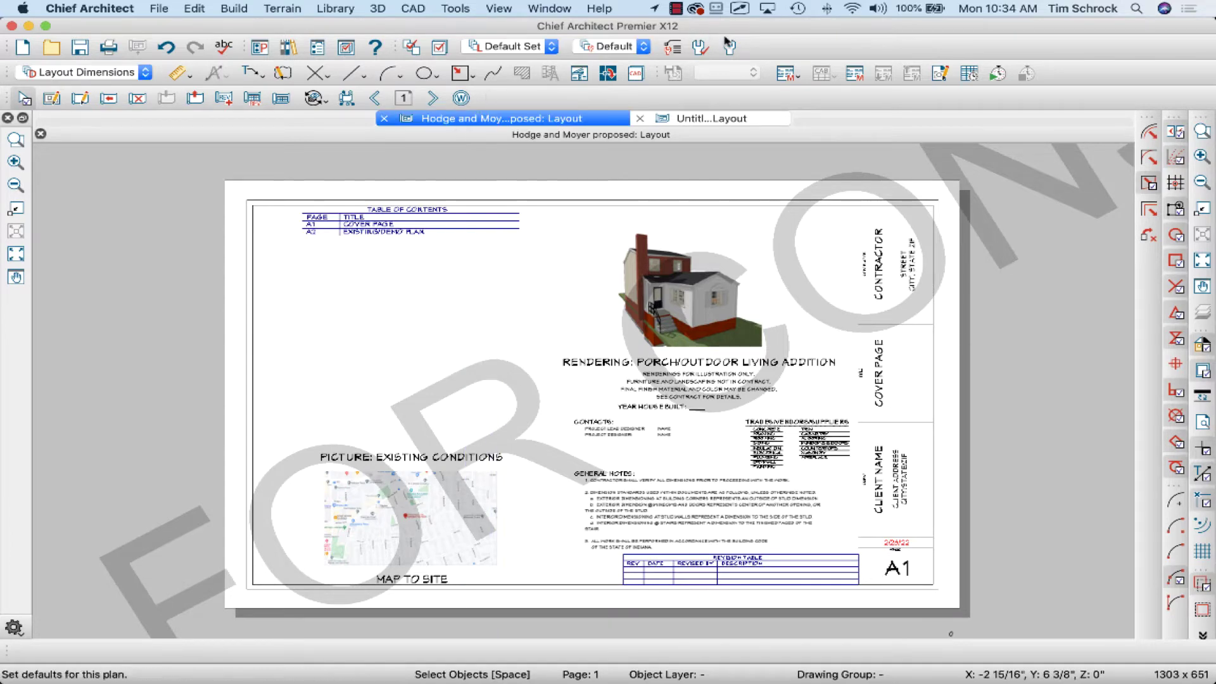
Step: Reopen the layout's watermark defaults, reduce the text print size to 3/4", and accept the change
left_click(15, 363)
double_click(66, 311)
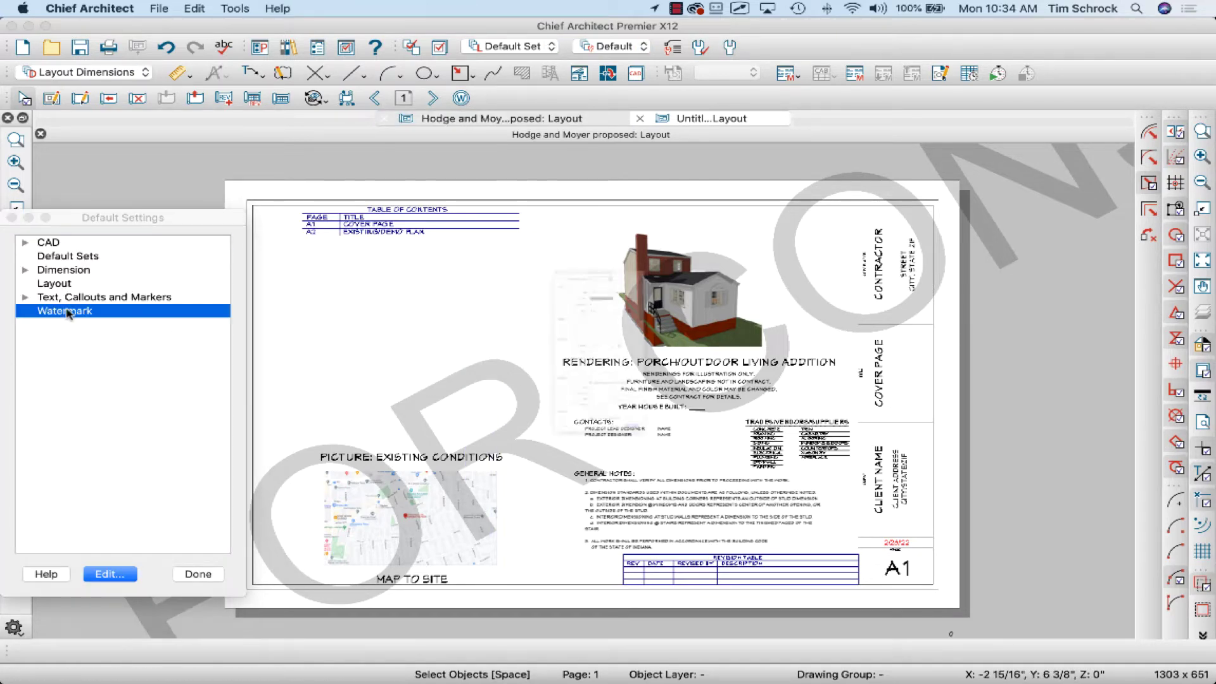
left_click(579, 160)
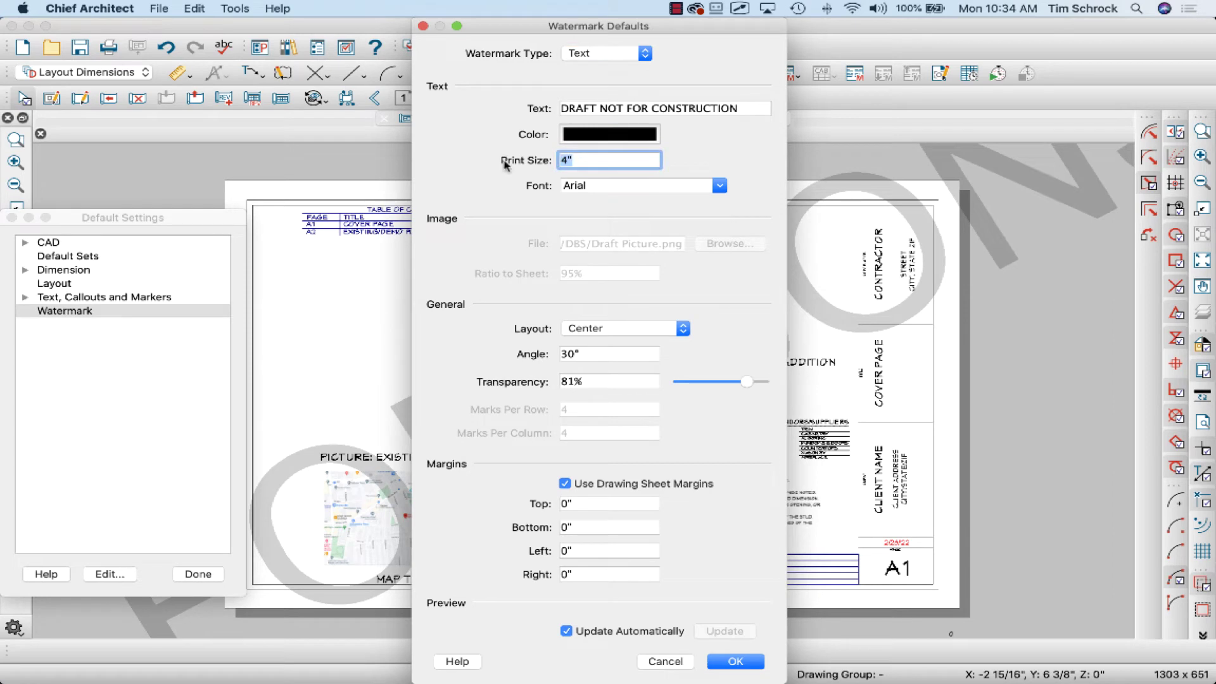
type(".75")
key("Tab")
key("Right")
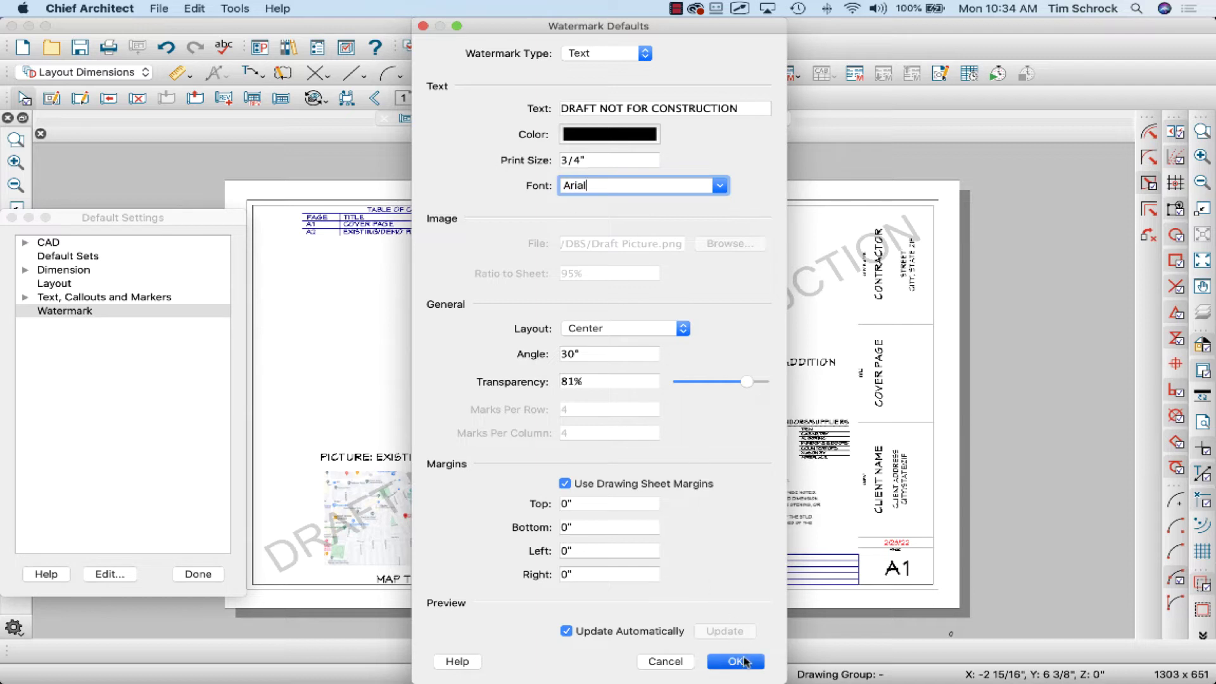
key("Return")
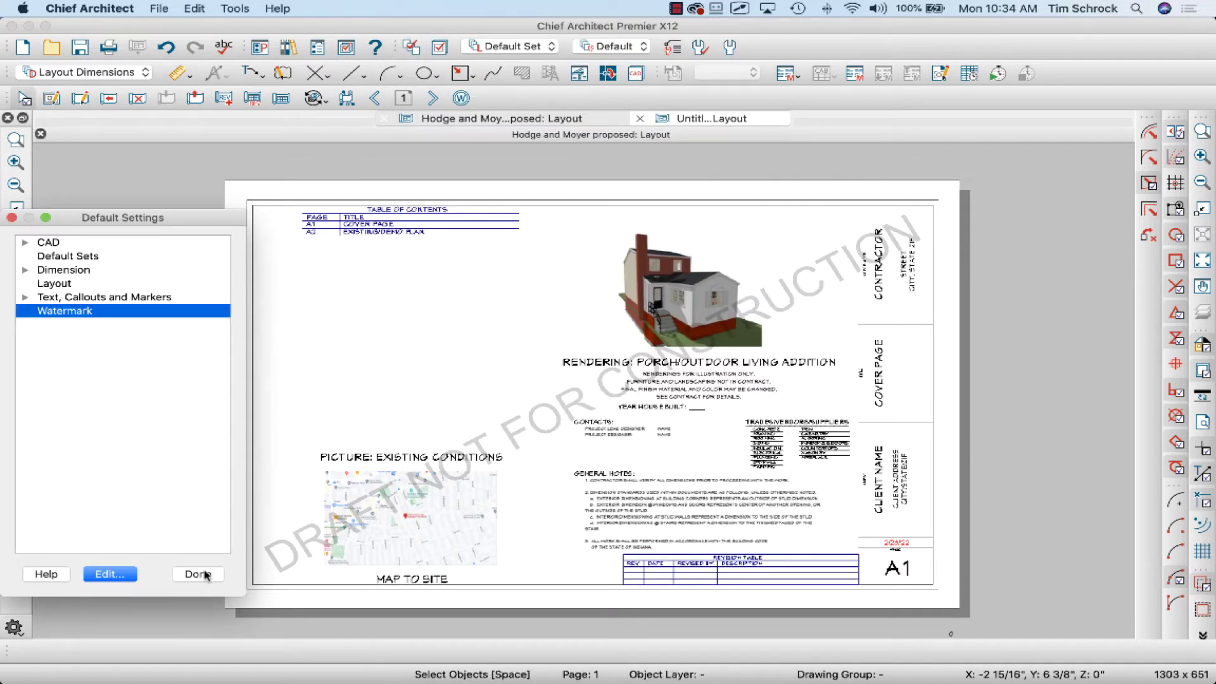
left_click(203, 574)
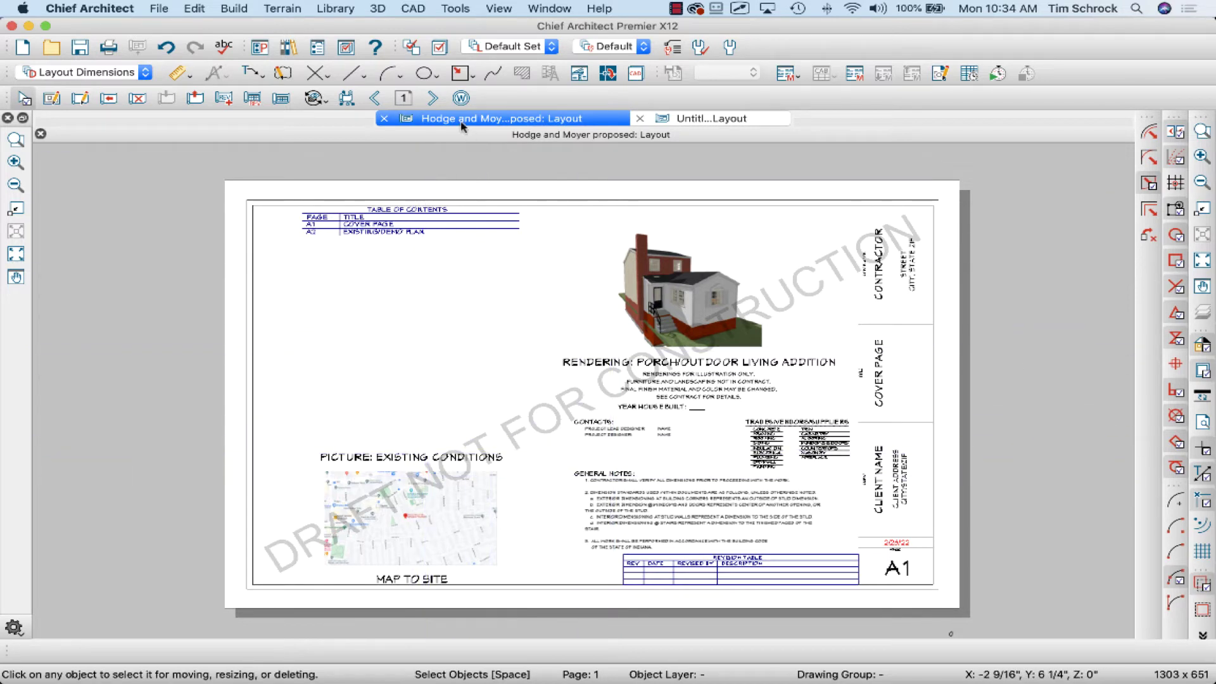
Step: Toggle the watermark display on the cover page to compare both views, leaving the watermark hidden
left_click(460, 99)
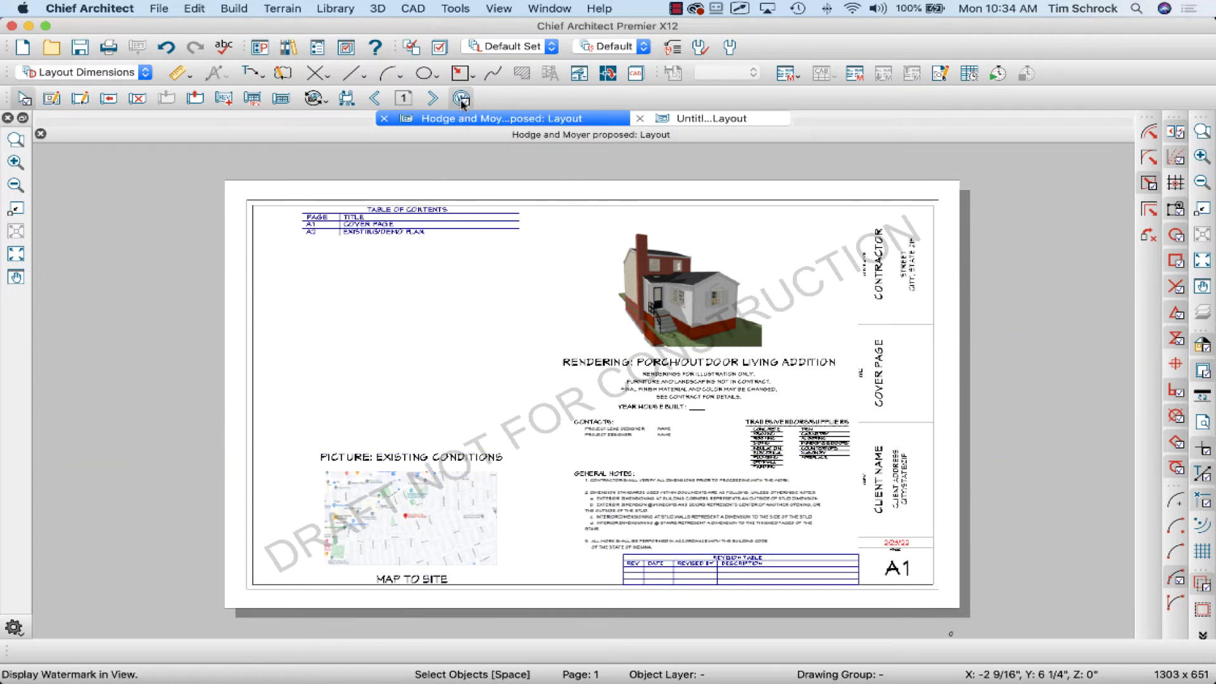
left_click(461, 99)
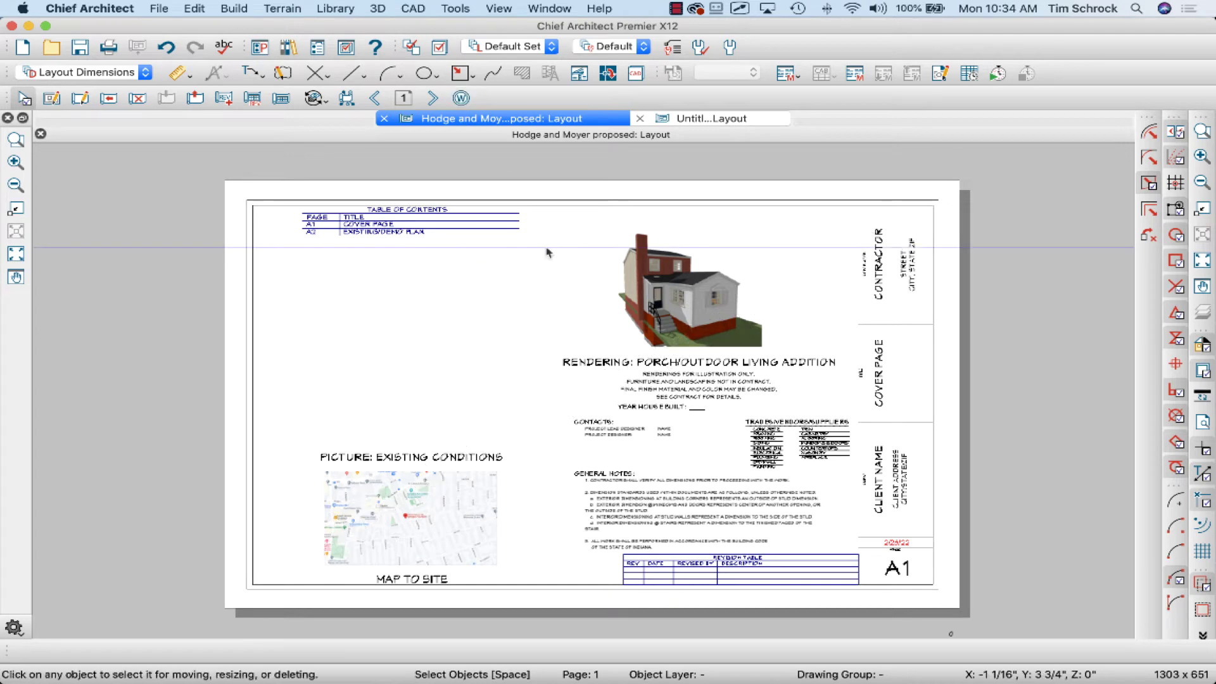
left_click(461, 99)
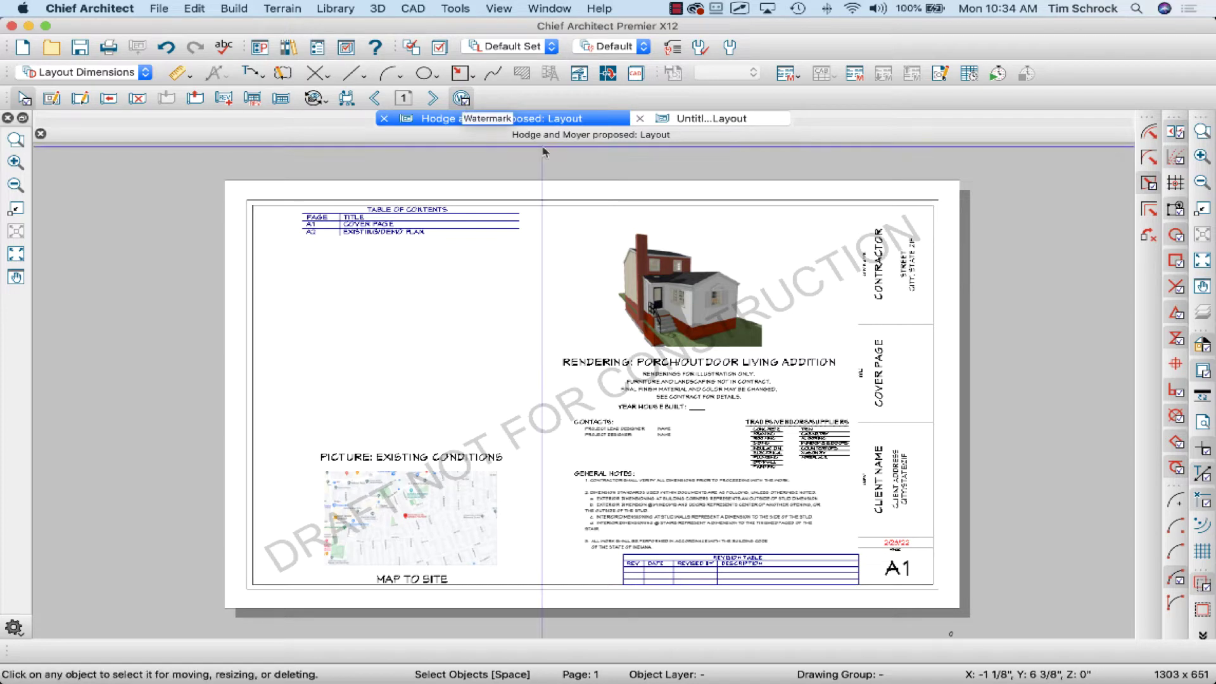
left_click(462, 99)
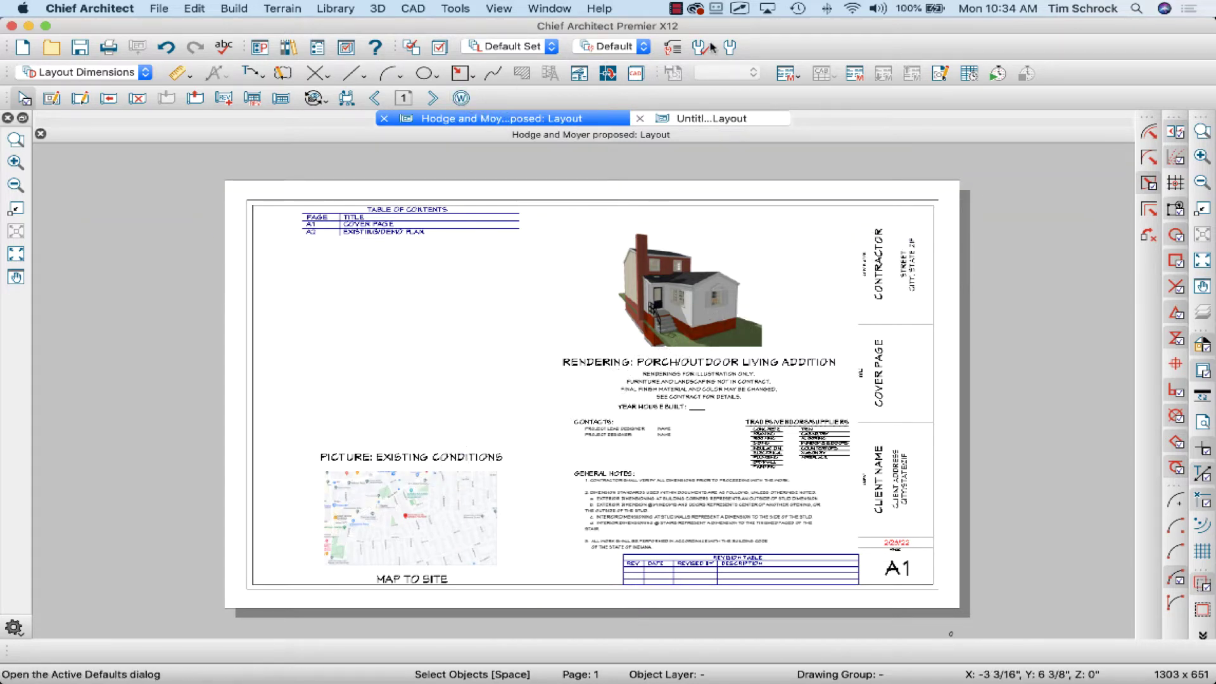
Step: Review the text watermark's default settings and close them without making changes
left_click(346, 47)
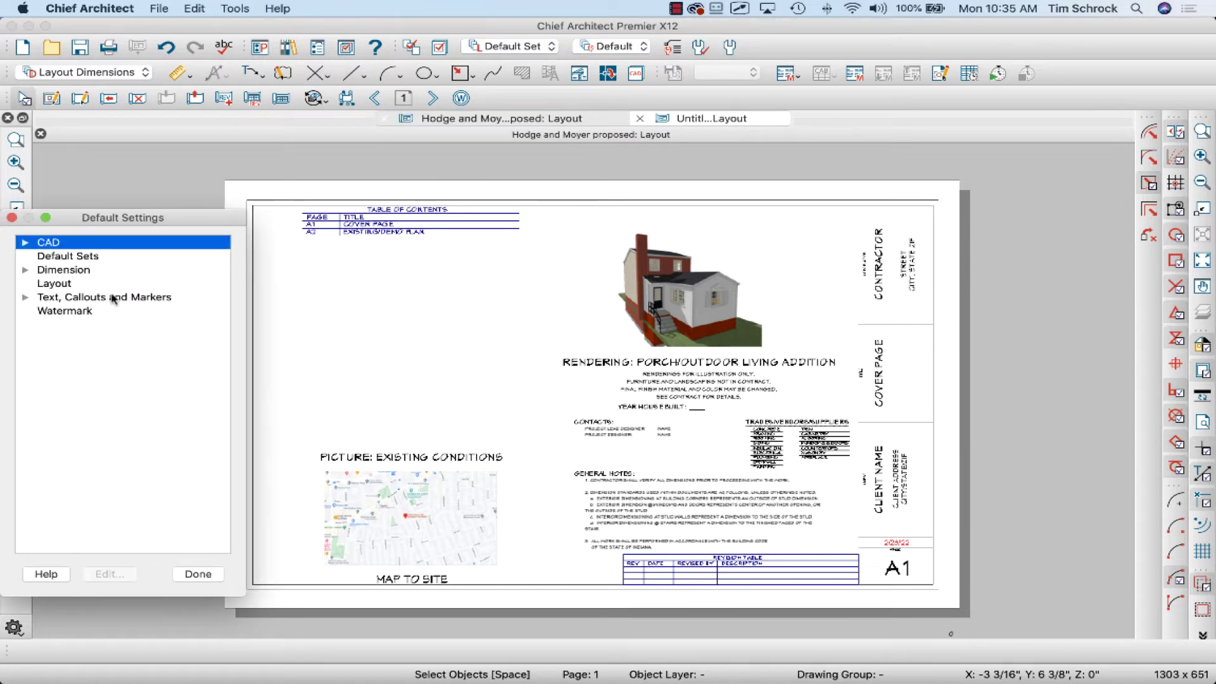
left_click(56, 312)
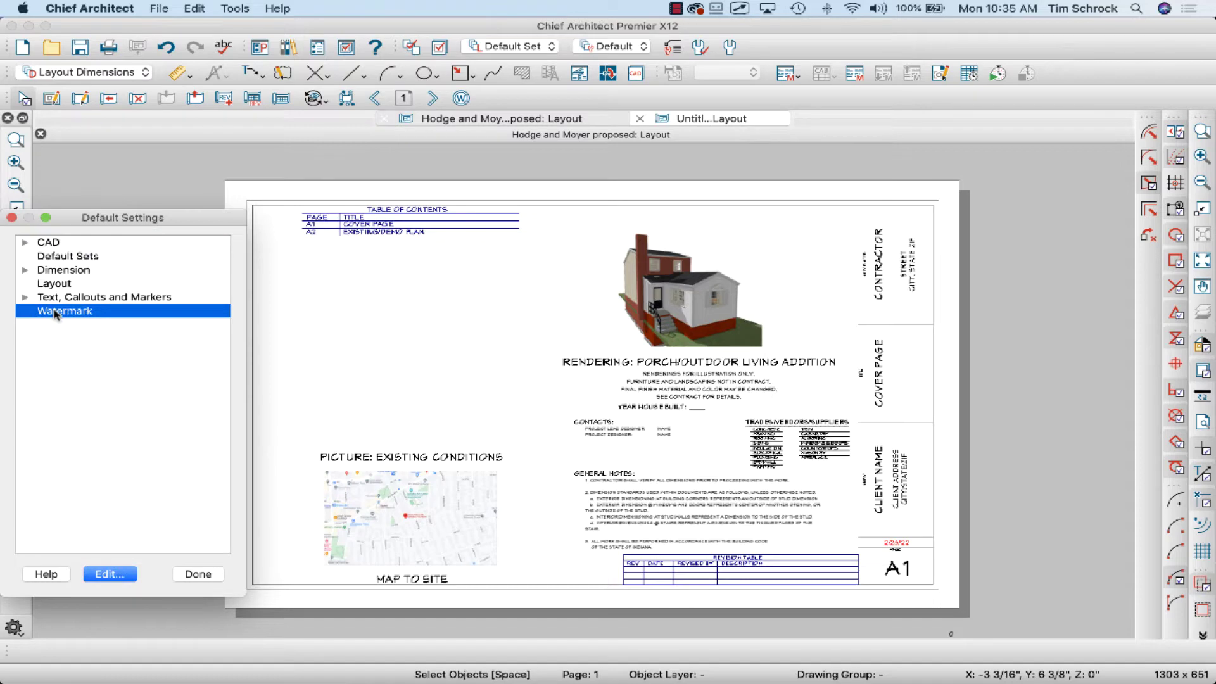
double_click(56, 311)
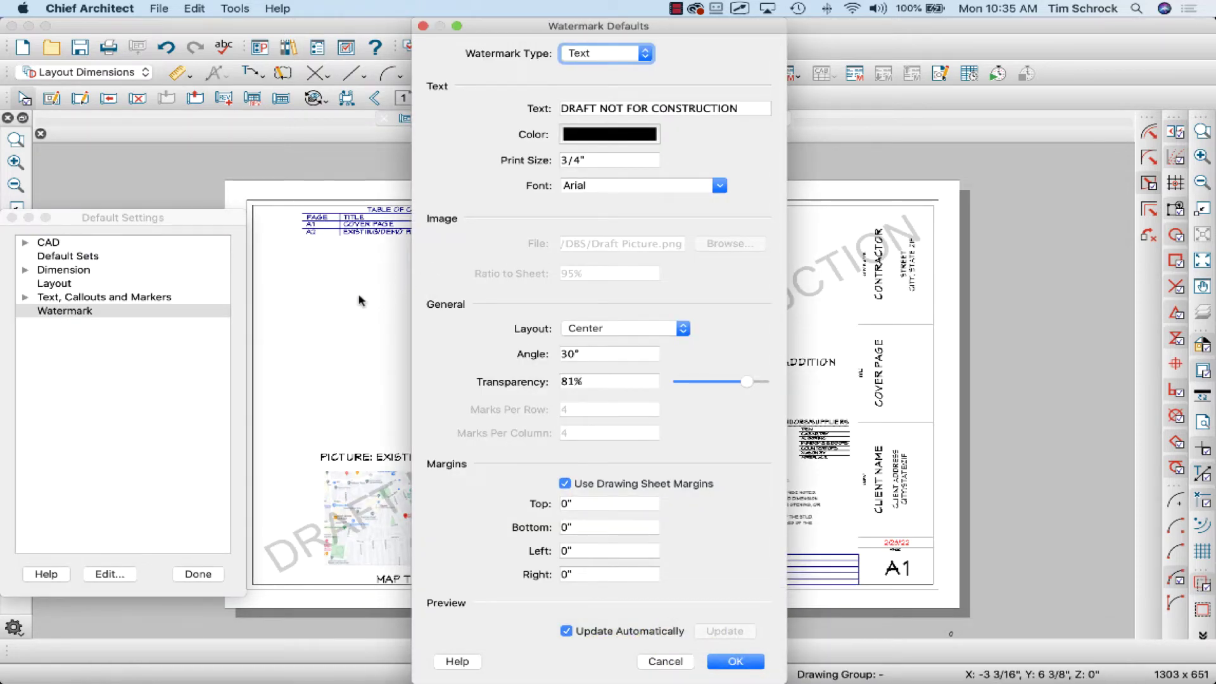
left_click(683, 668)
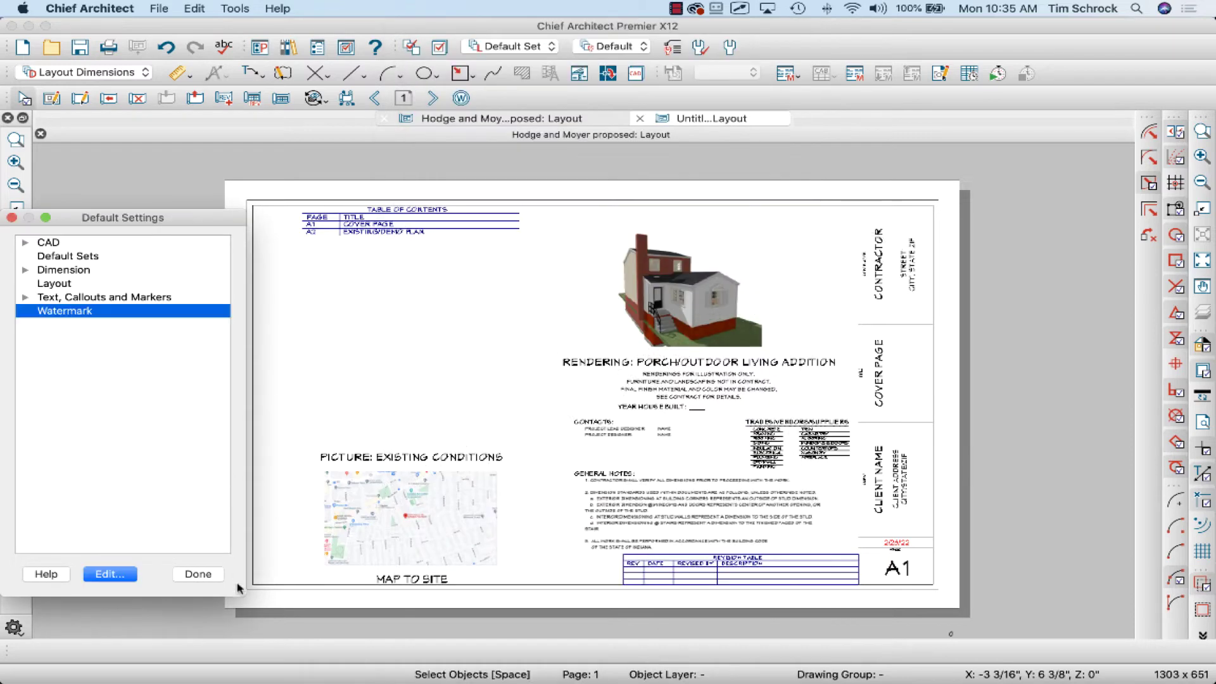
left_click(201, 576)
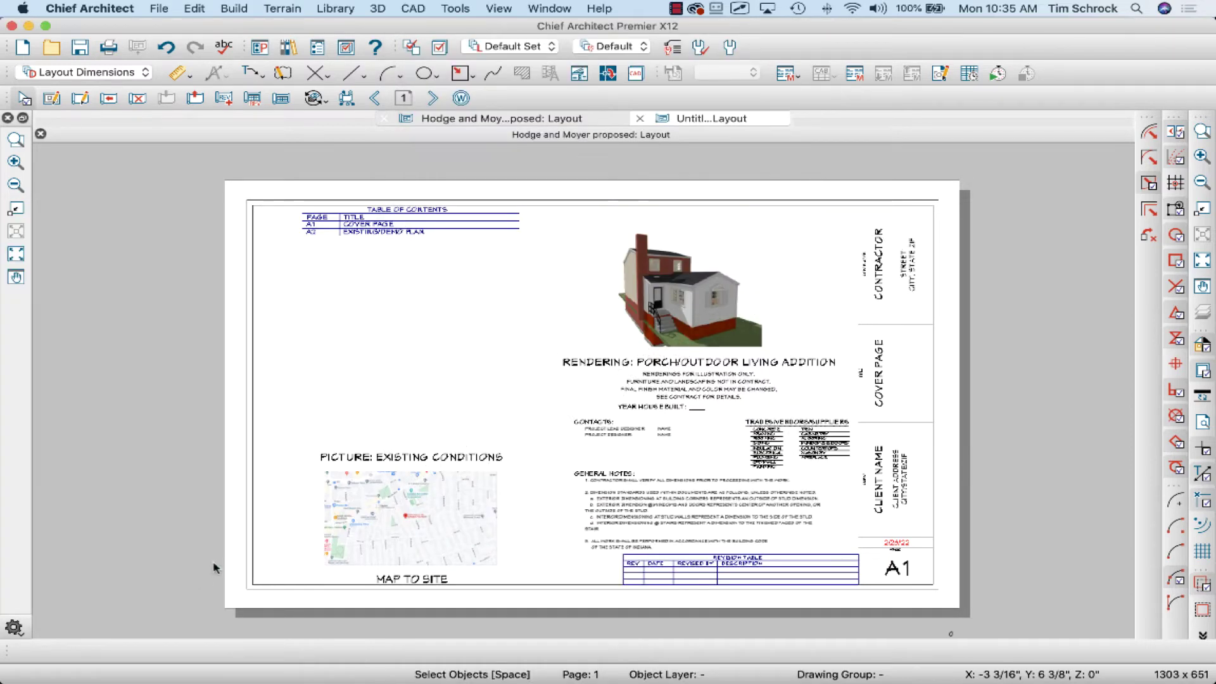
Step: Go to layout page 3 and look at the draft CAD blocks in the library browser before closing it
left_click(434, 100)
left_click(435, 99)
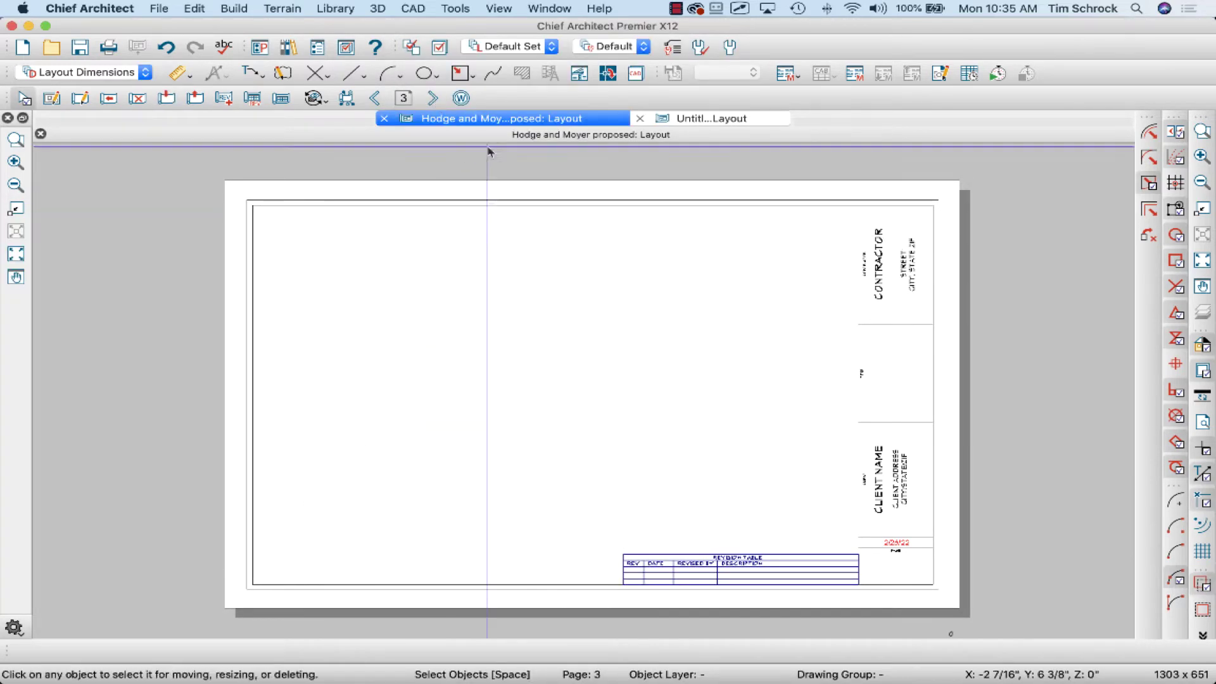
key("super+l")
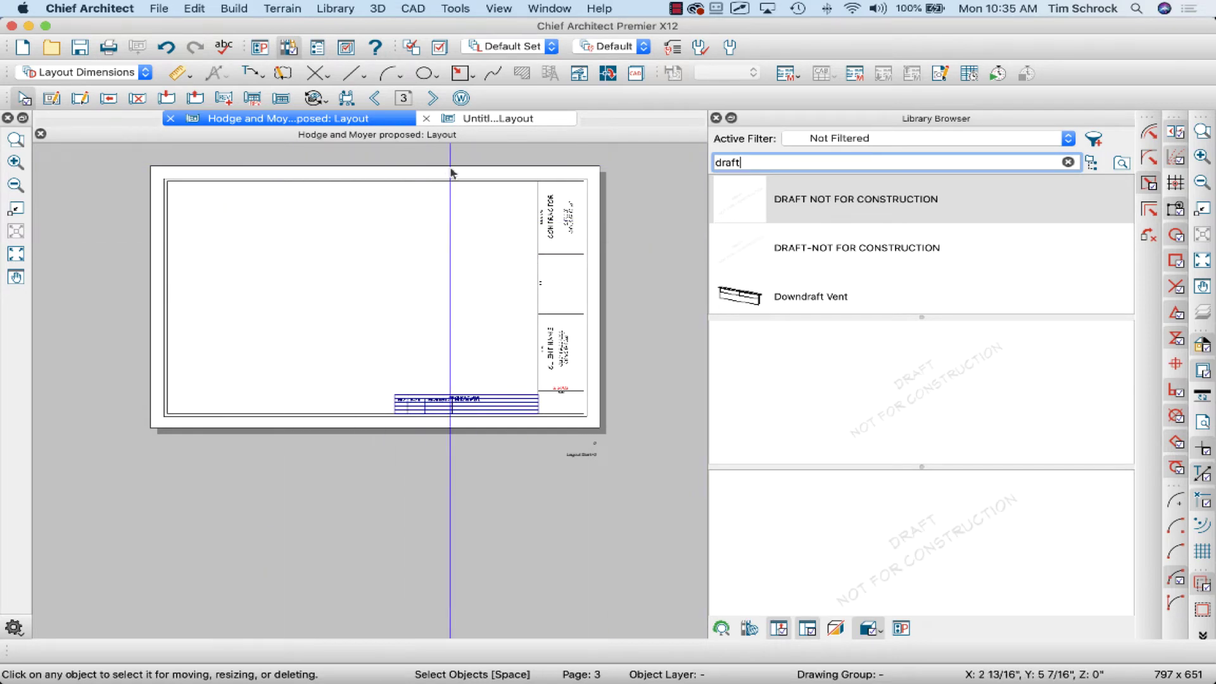
left_click(715, 118)
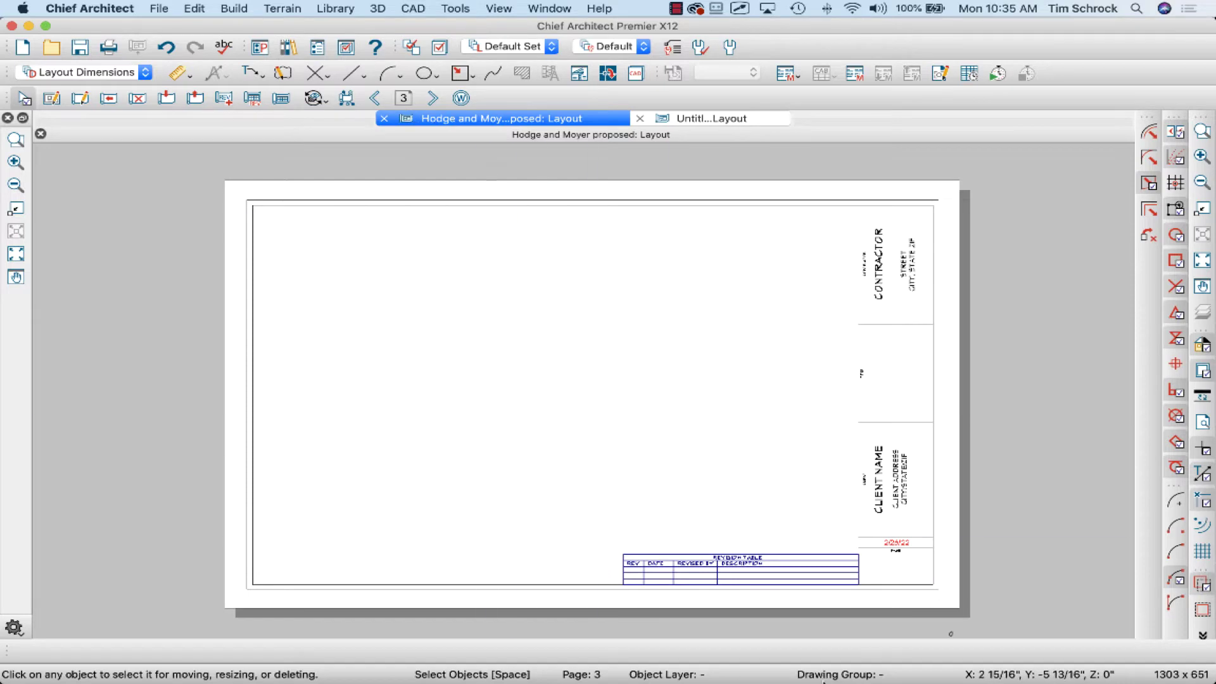
Step: Switch to Photoshop to examine the transparent Draft Picture.png, and quit Photoshop to return to the layout
mouse_move(855, 669)
left_click(907, 645)
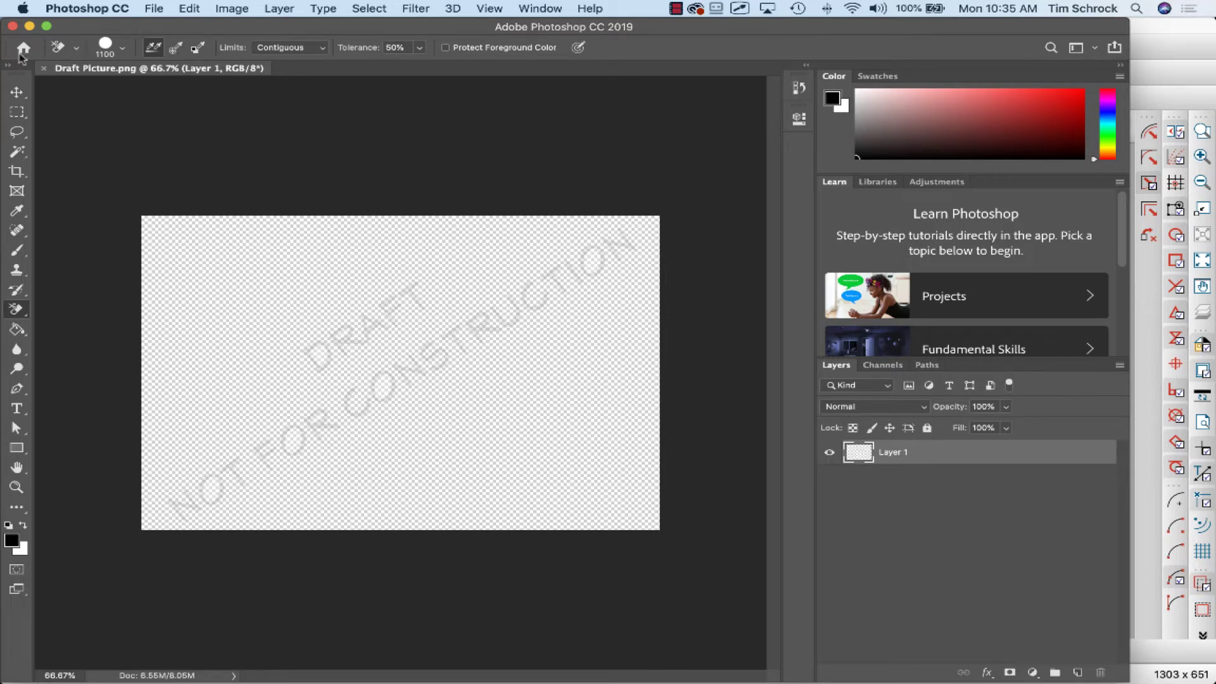
left_click(88, 9)
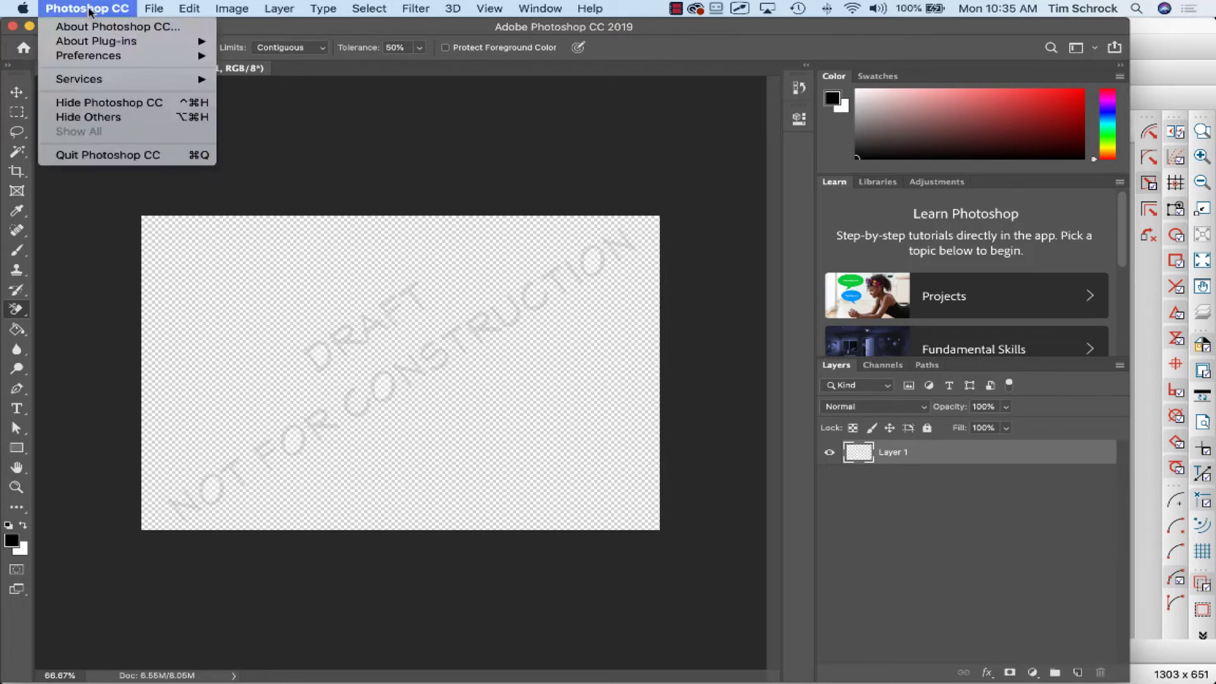
left_click(104, 156)
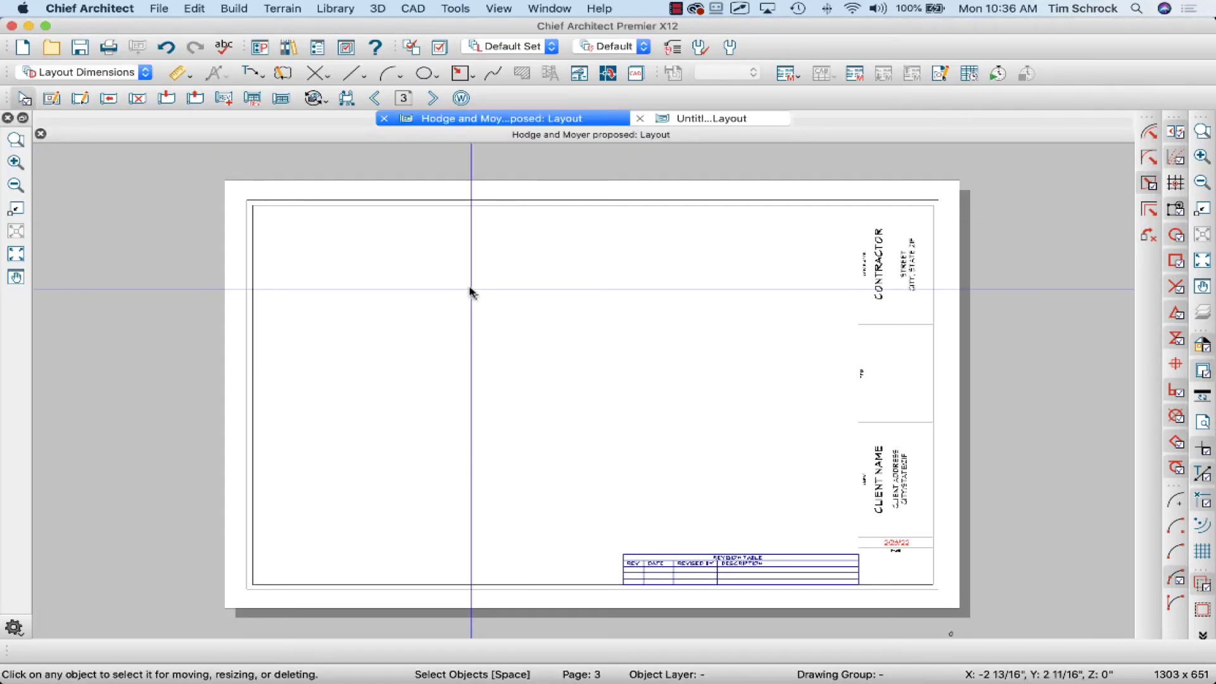
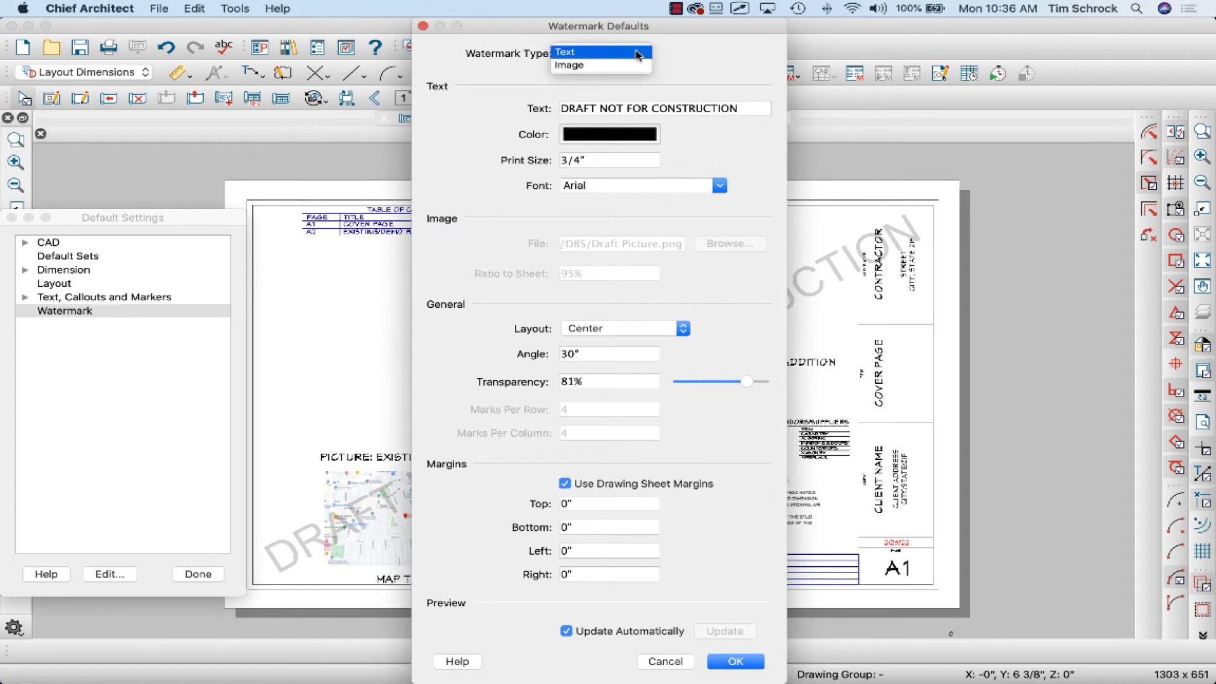
Step: Change the default watermark type to Image using Draft Picture.png, with a 0° angle and 0% transparency
left_click(620, 66)
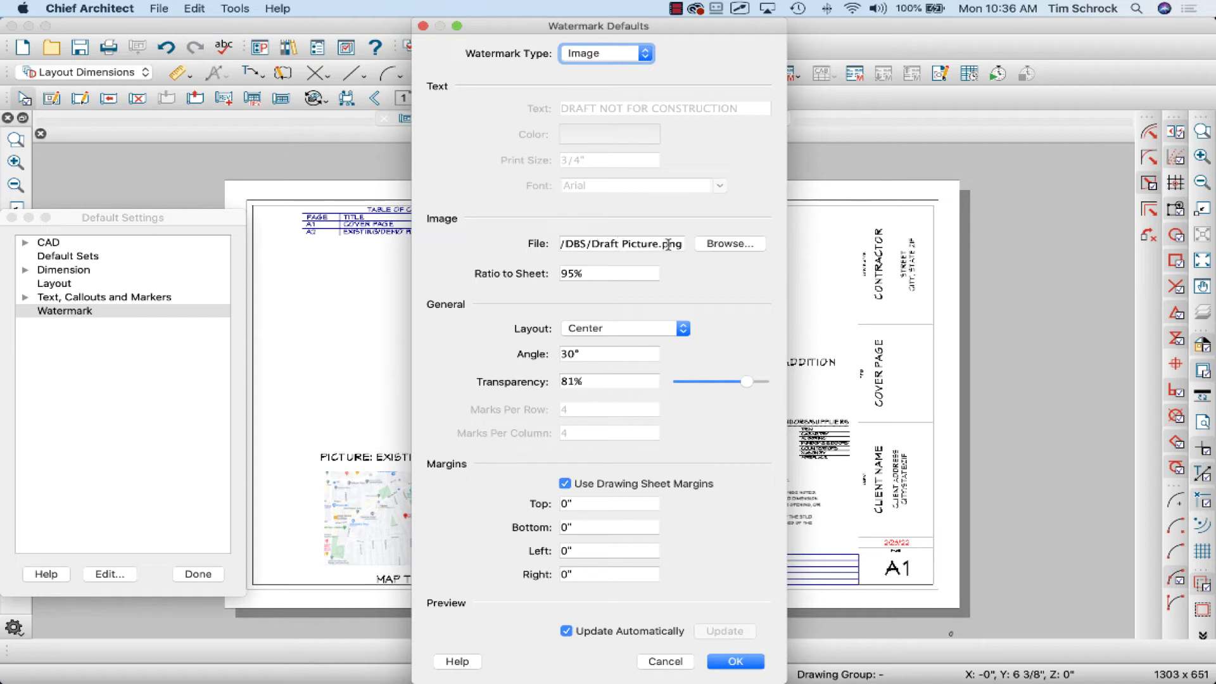
left_click(552, 272)
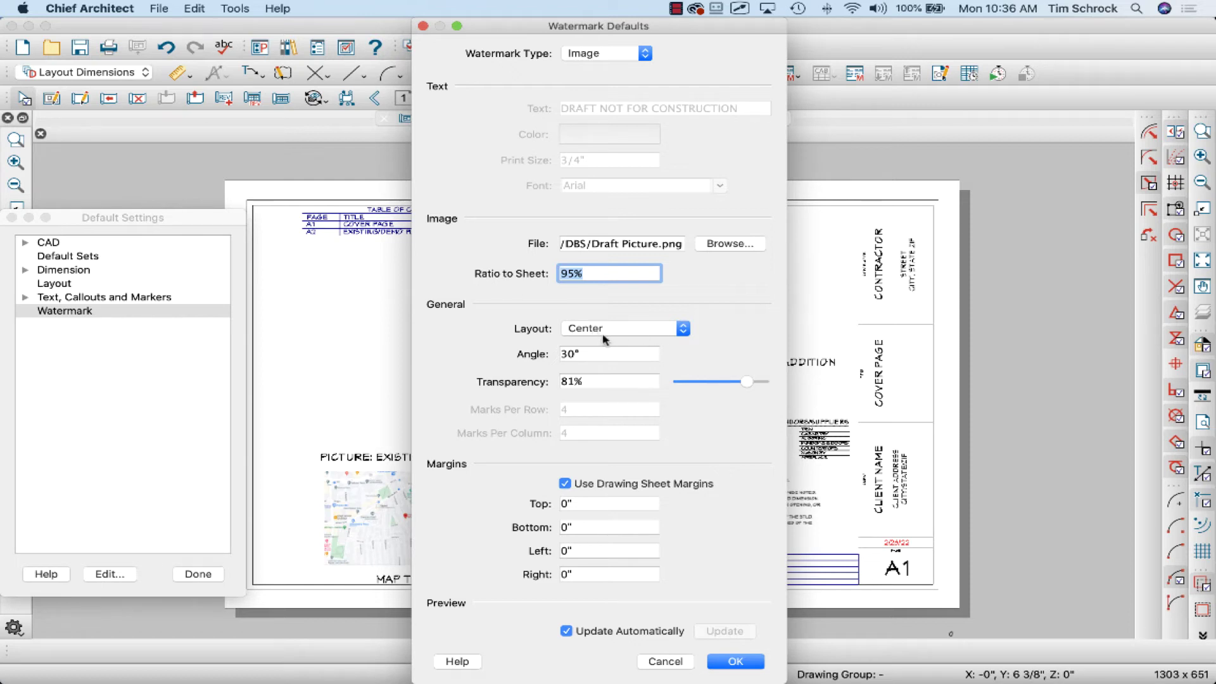
key("Tab")
type("0")
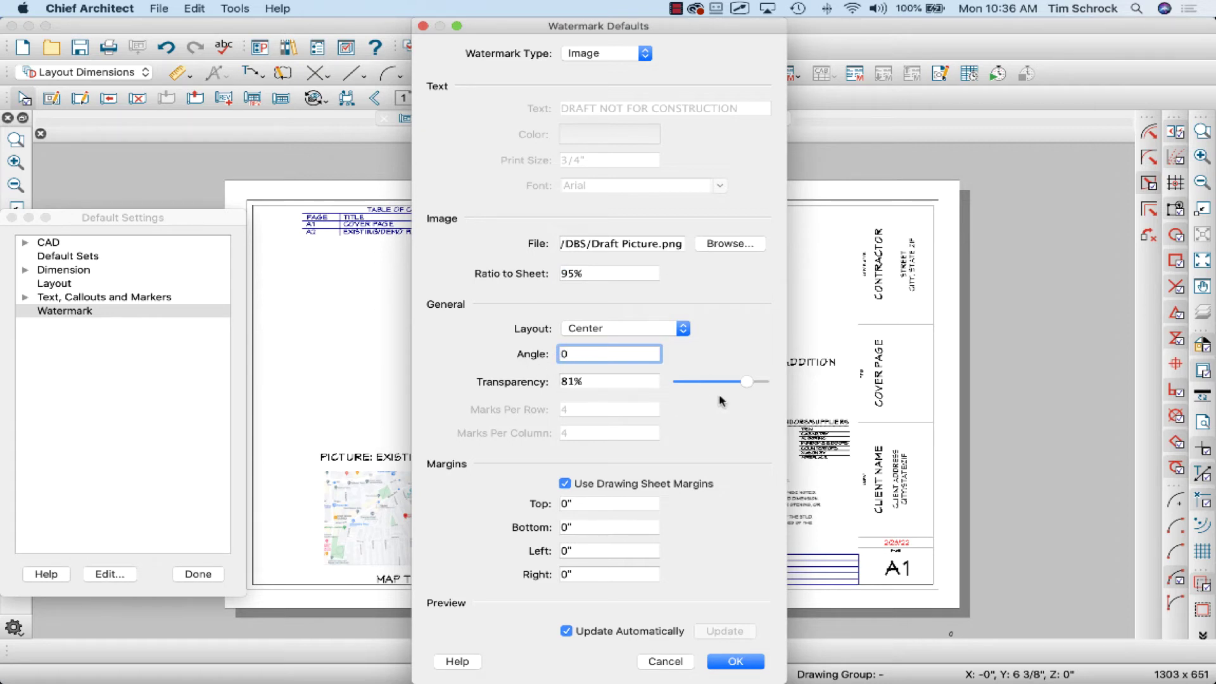
left_click_drag(747, 382, 672, 386)
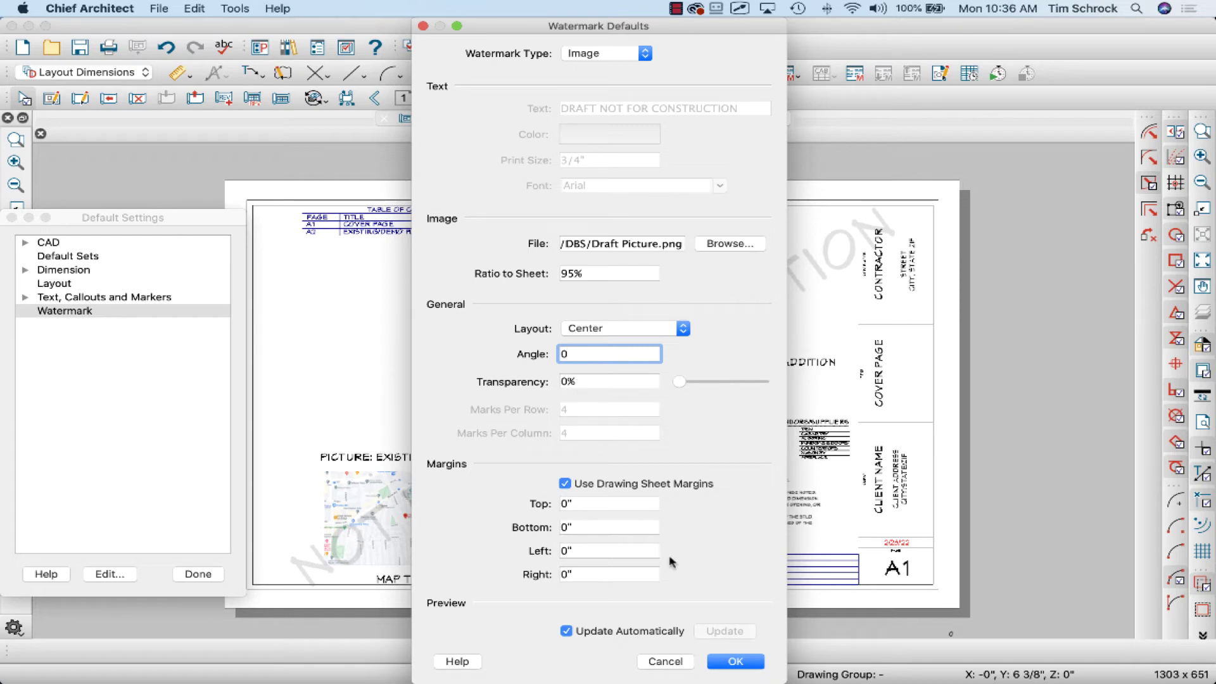
left_click(736, 662)
Step: Move the watermark settings aside to expose the cover page and set the image watermark's angle to 30°
left_click_drag(664, 30, 1008, 30)
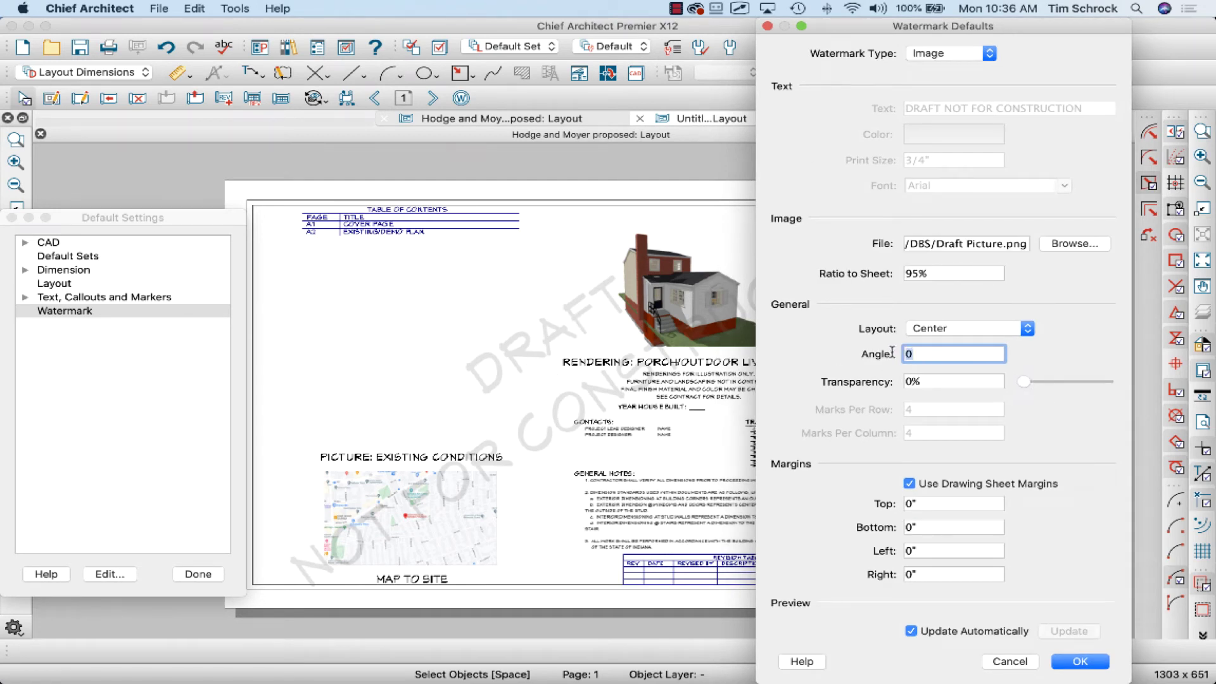
type("30")
key("Tab")
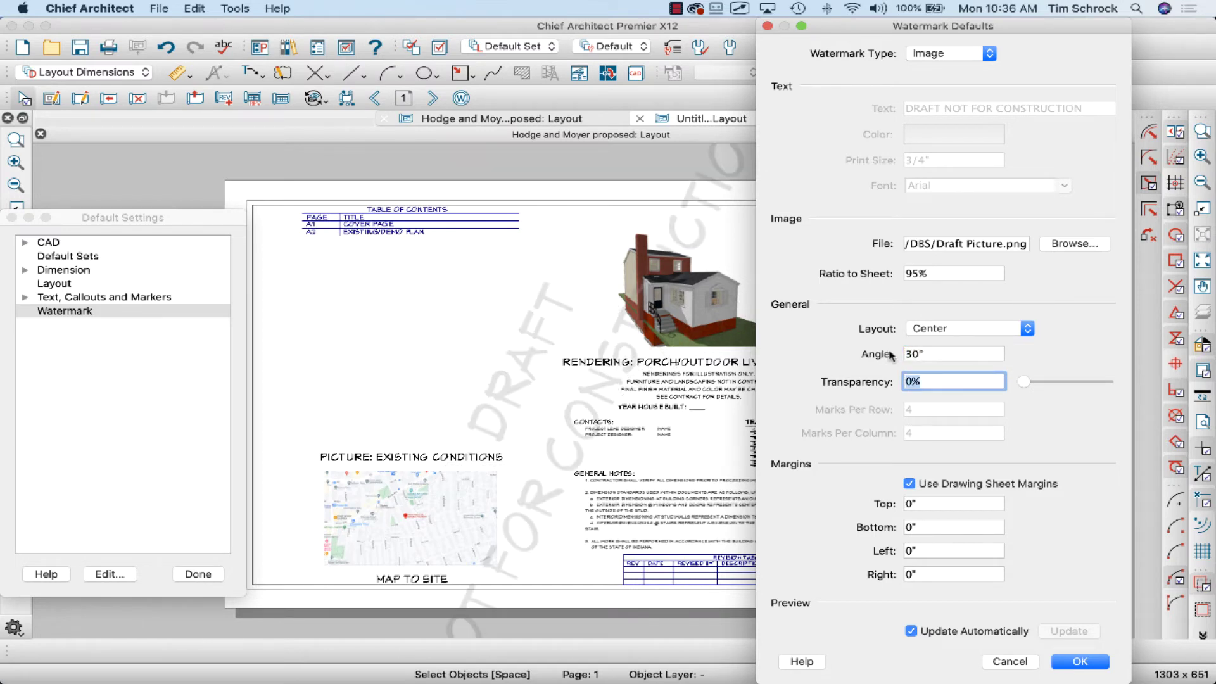
Step: Set the default image watermark's angle to 0° and its transparency to 40%, accept the changes, and close the default settings
left_click(929, 352)
left_click_drag(939, 352, 894, 350)
type("0")
key("Tab")
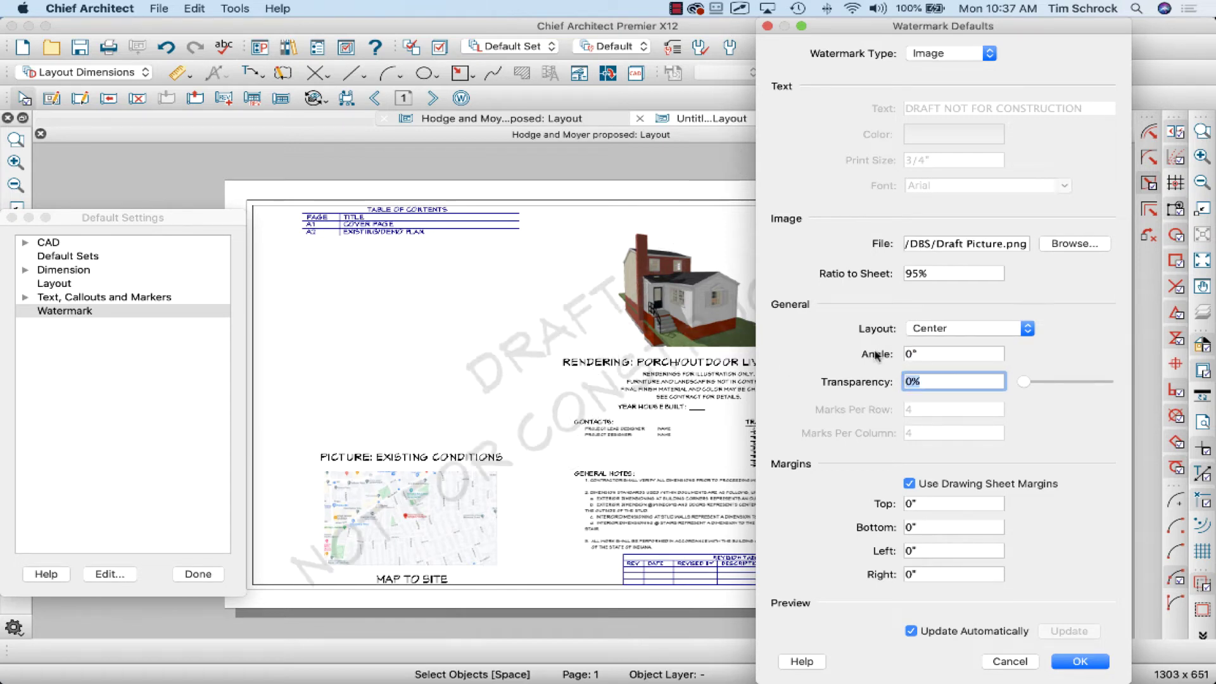
left_click_drag(1027, 382, 1059, 386)
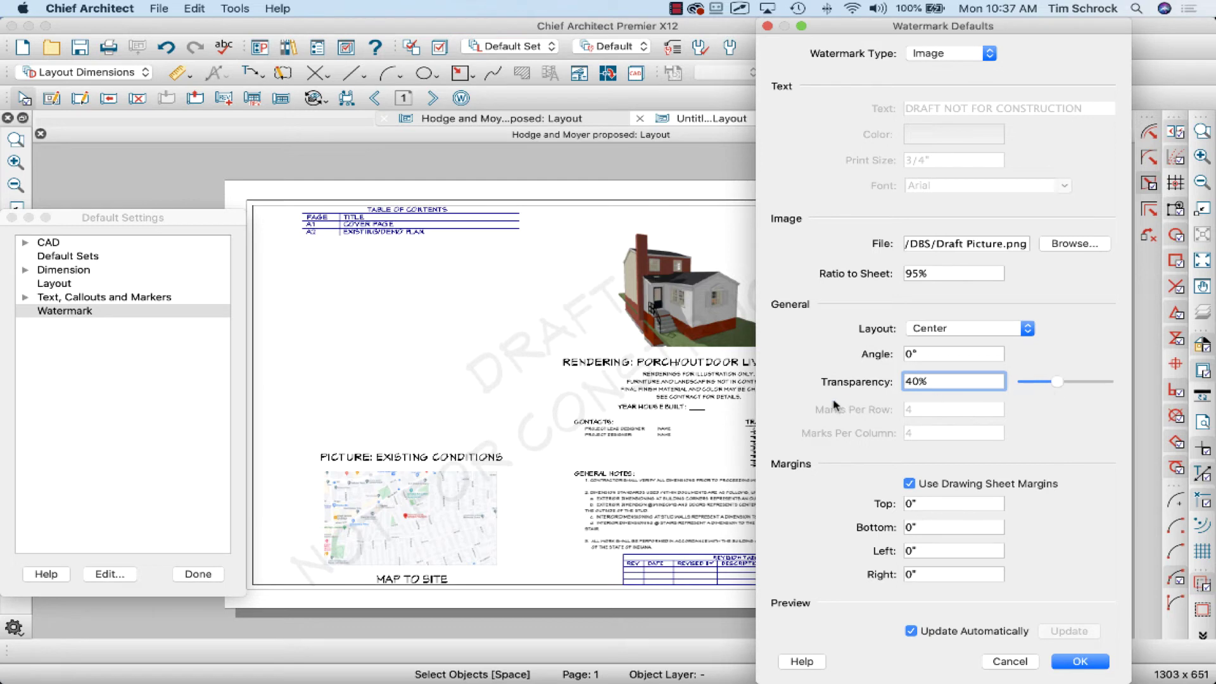
left_click(1079, 661)
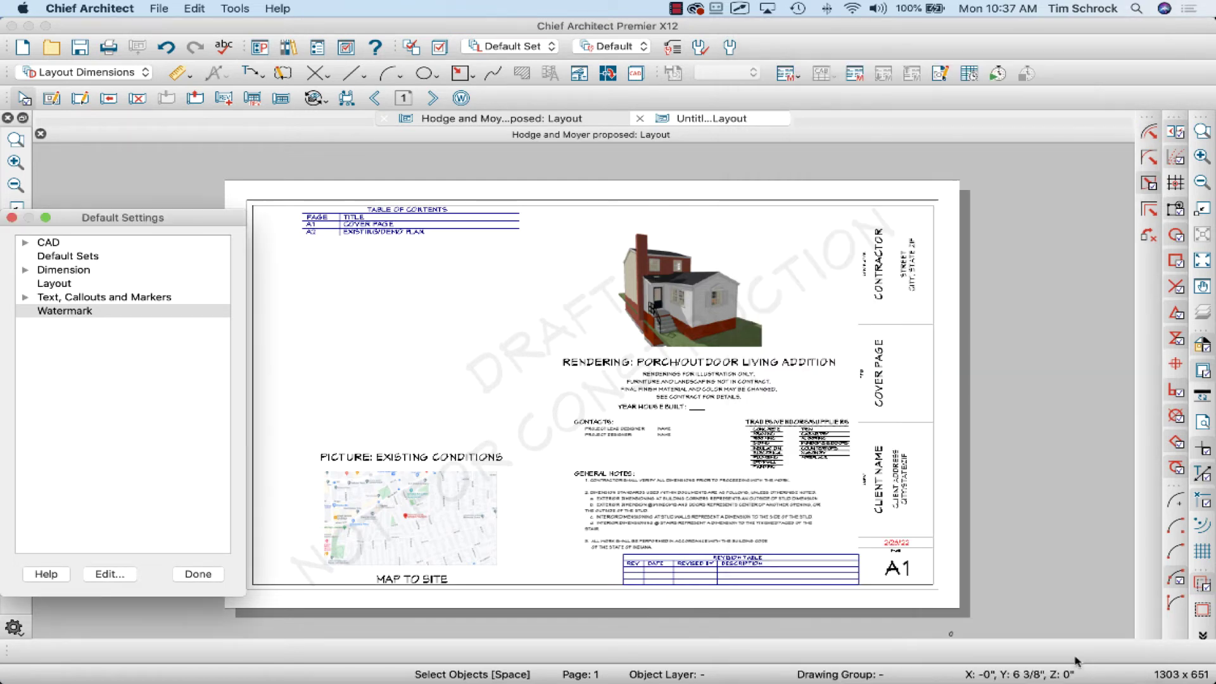
left_click(198, 574)
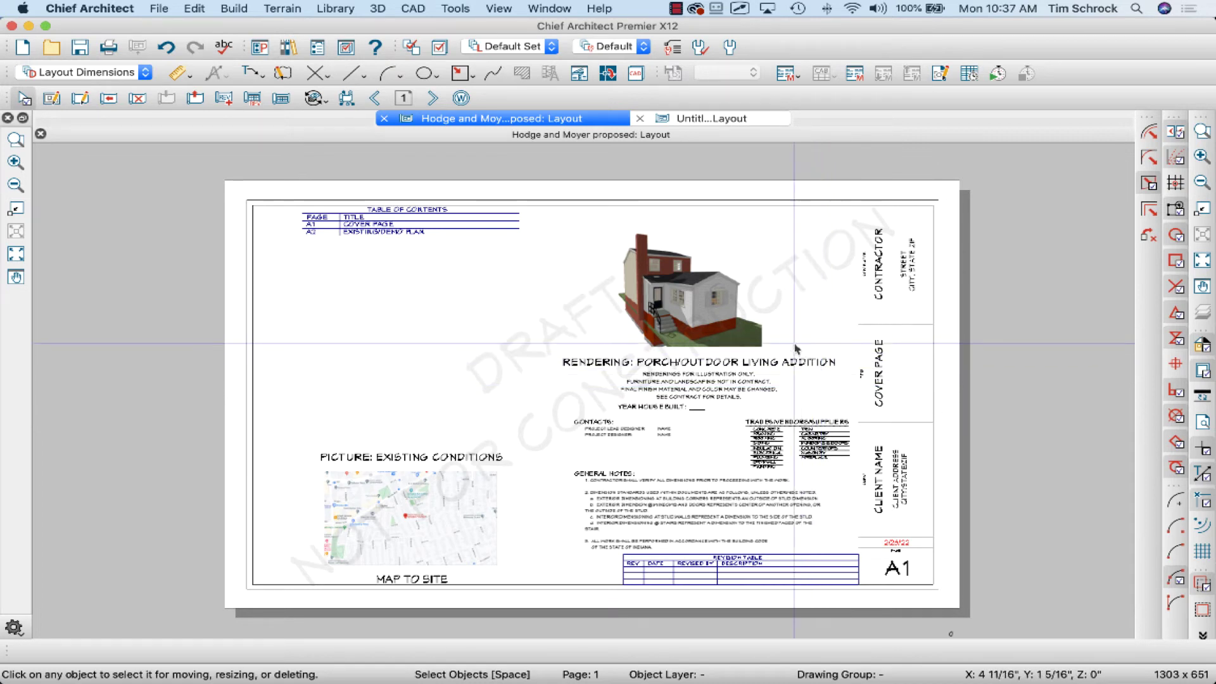
Step: Toggle the watermark display off and on repeatedly on the cover page, leaving it switched on
left_click(460, 100)
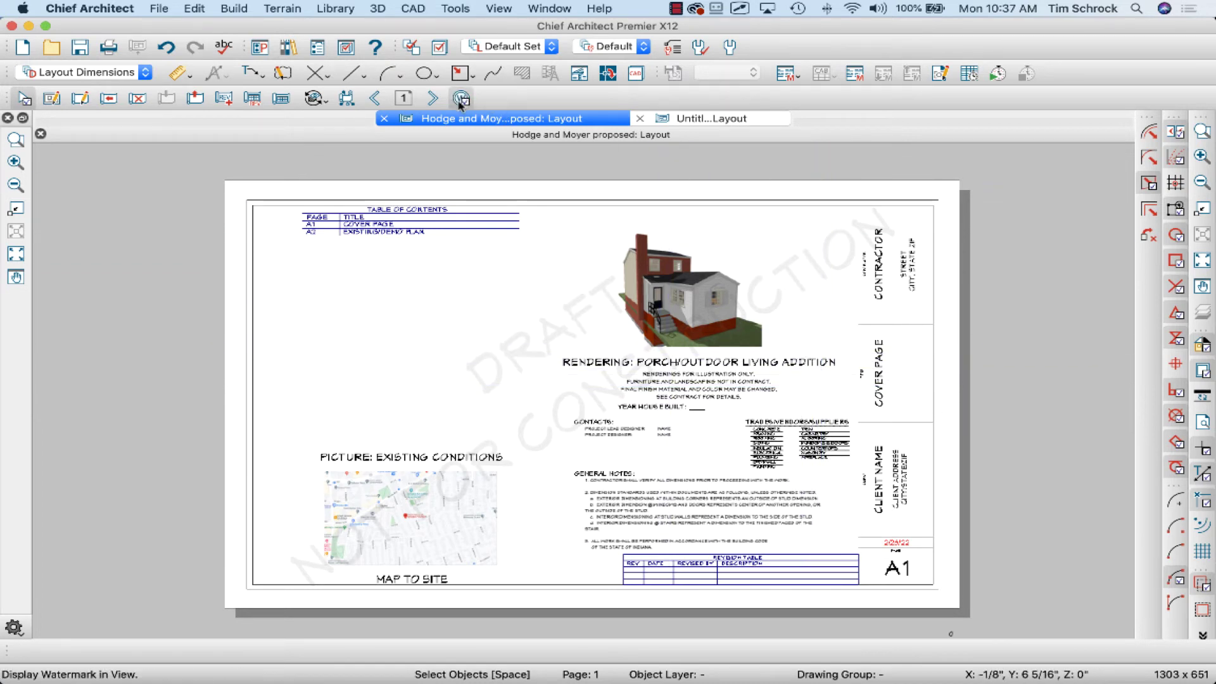
left_click(460, 99)
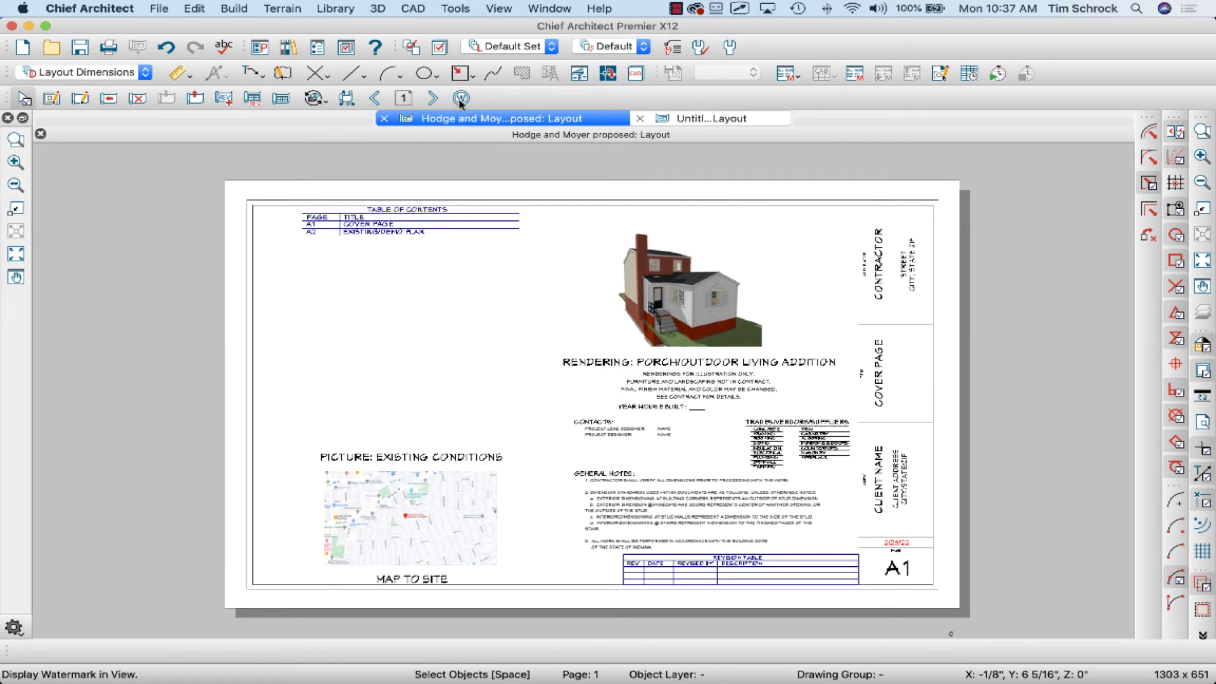
left_click(461, 100)
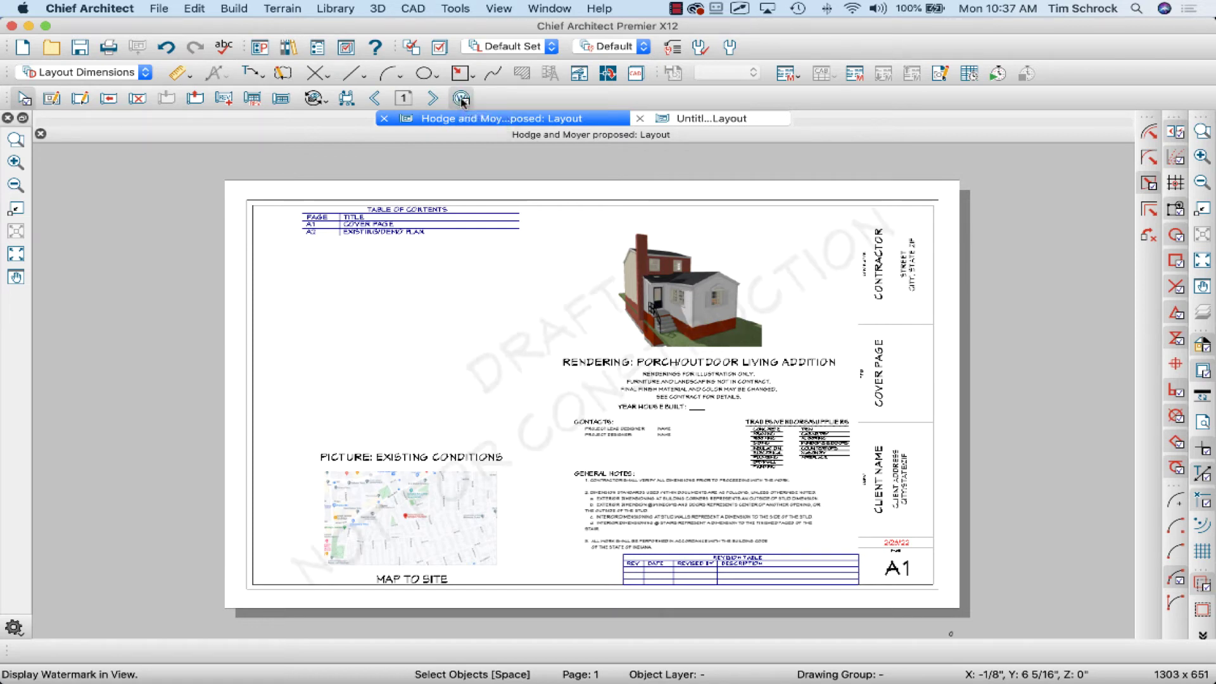
left_click(461, 99)
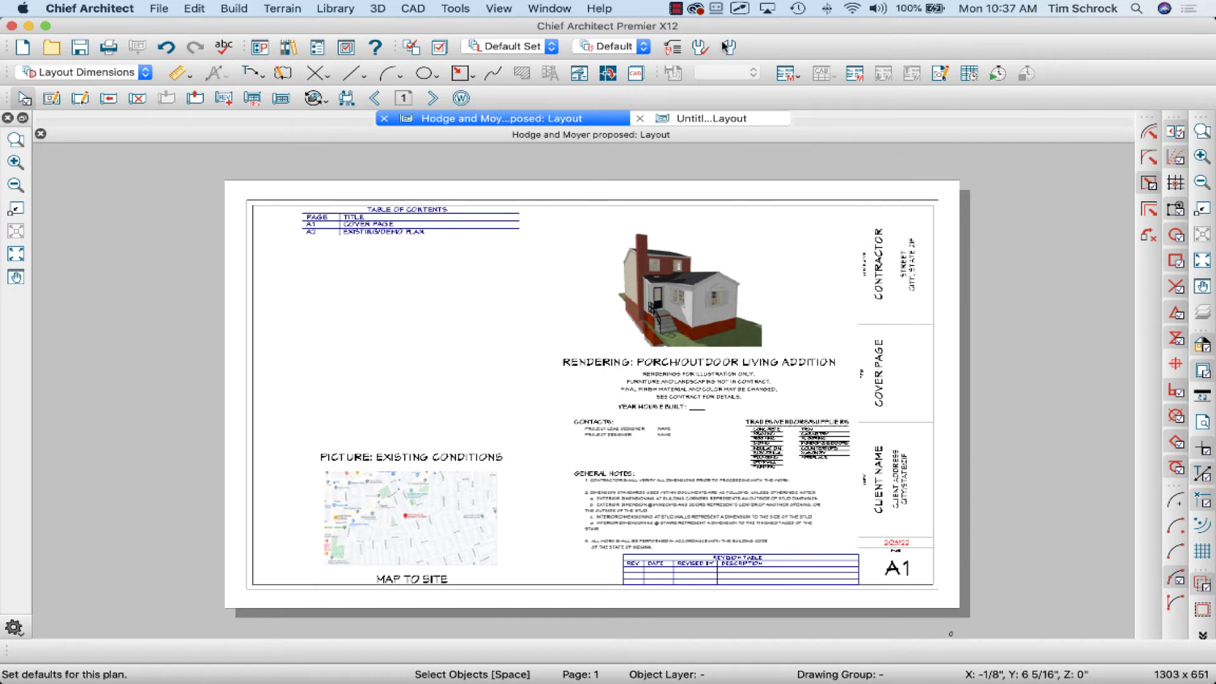
left_click(461, 98)
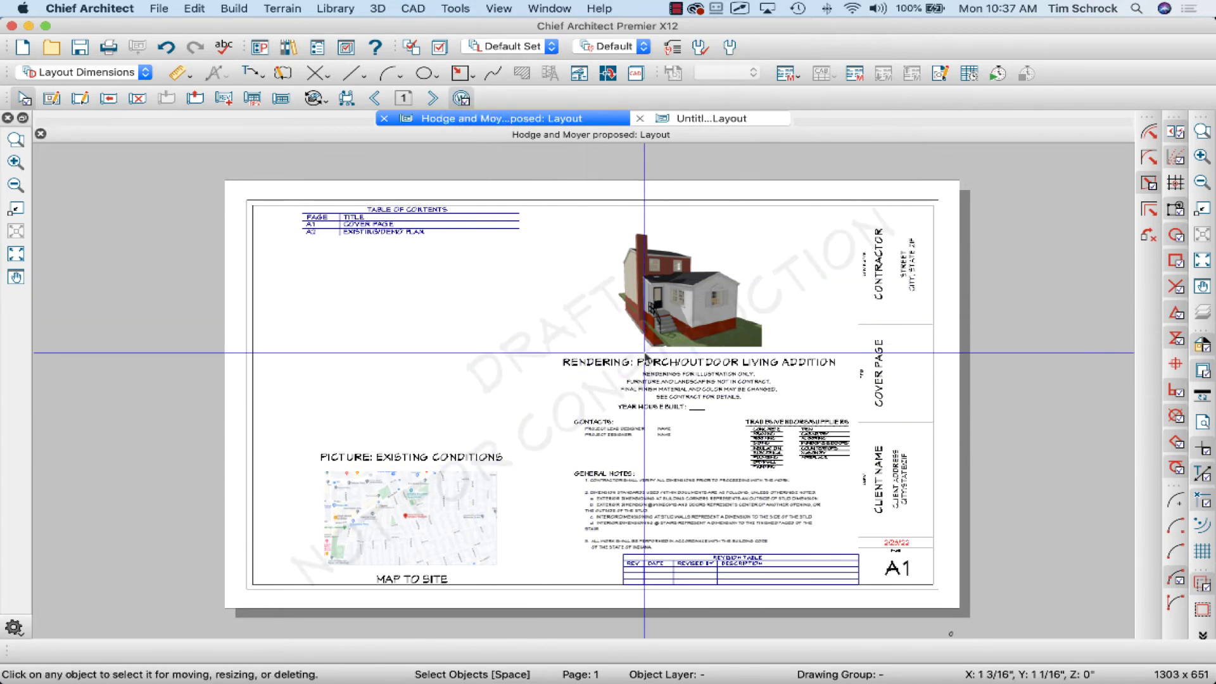
Step: Create a new layout and toggle the watermark display on its cover page, leaving it switched off
left_click(159, 9)
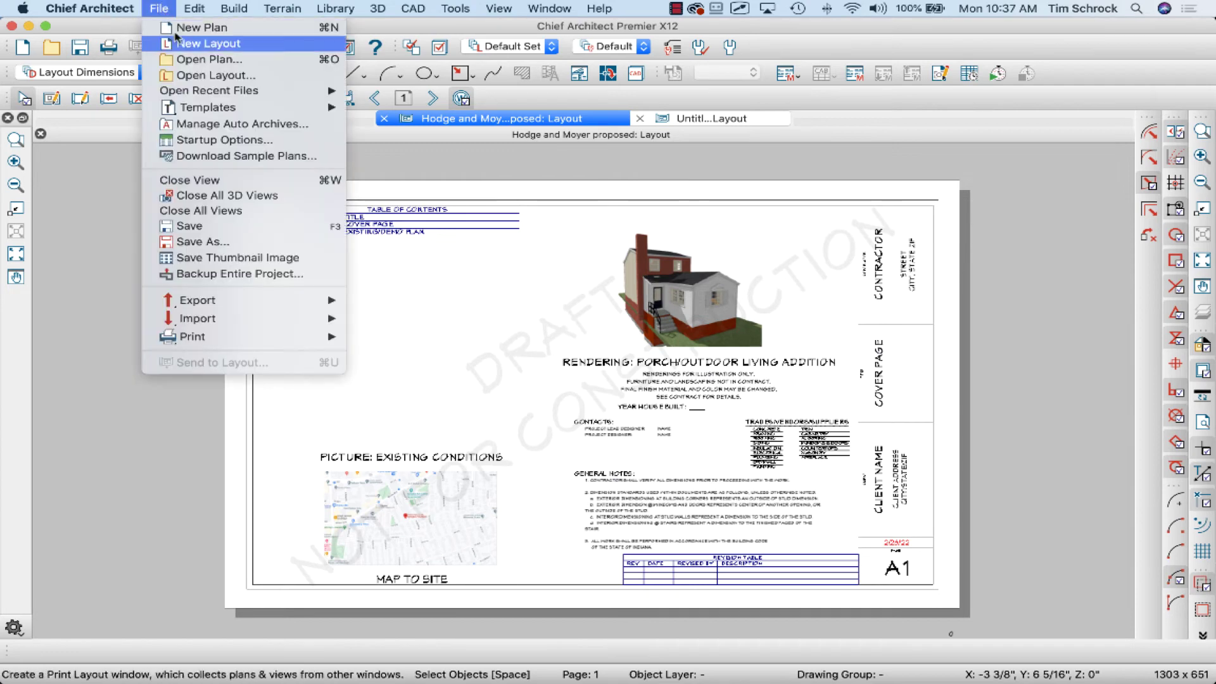
left_click(209, 43)
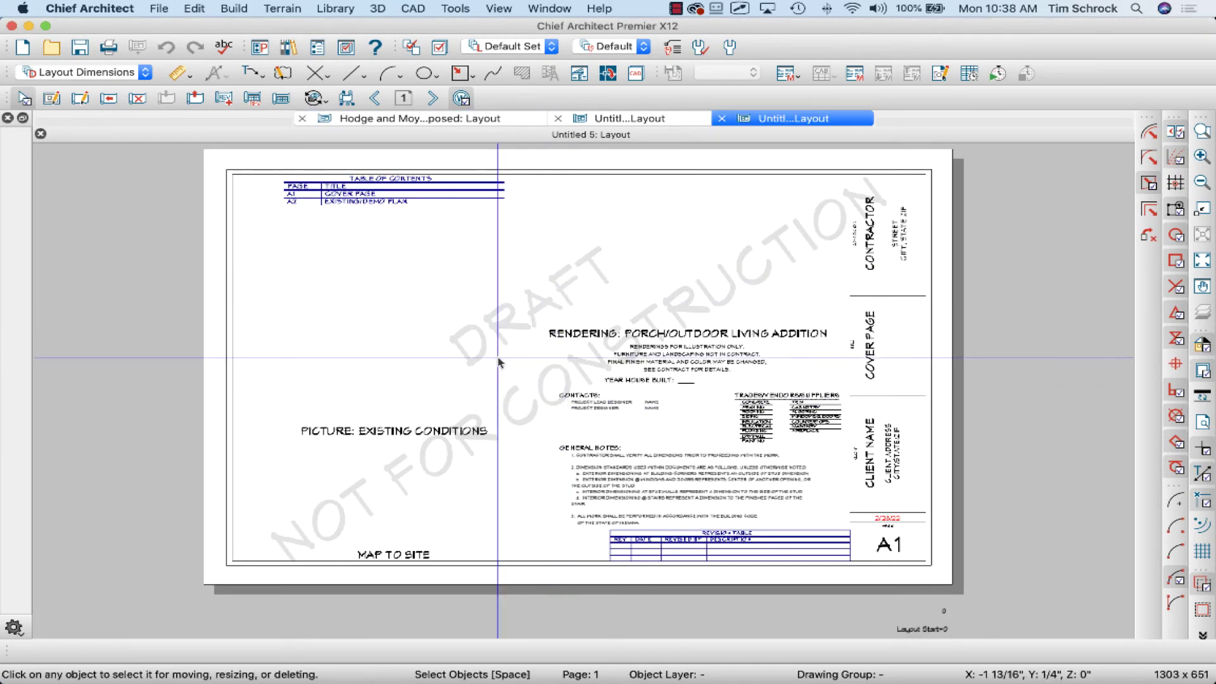
left_click(463, 99)
left_click(461, 99)
left_click(461, 99)
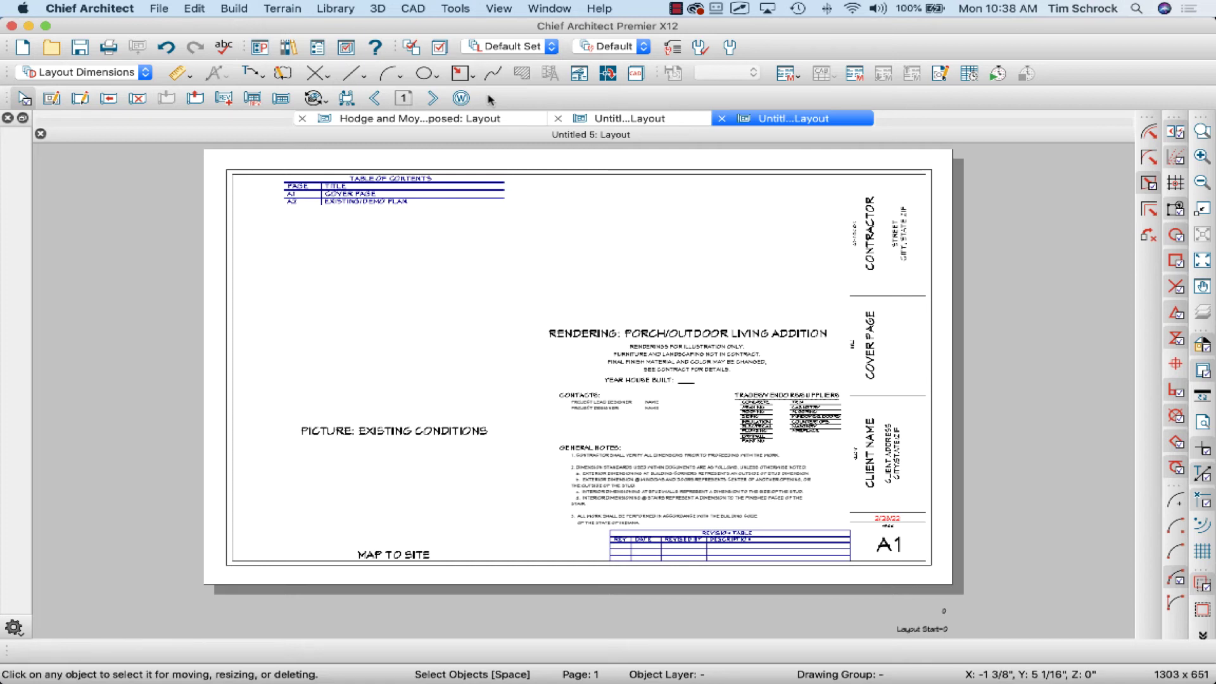
Step: Search the toolbar customization tools for WATER, look at the Watermark tool's description, and close the customization
right_click(489, 98)
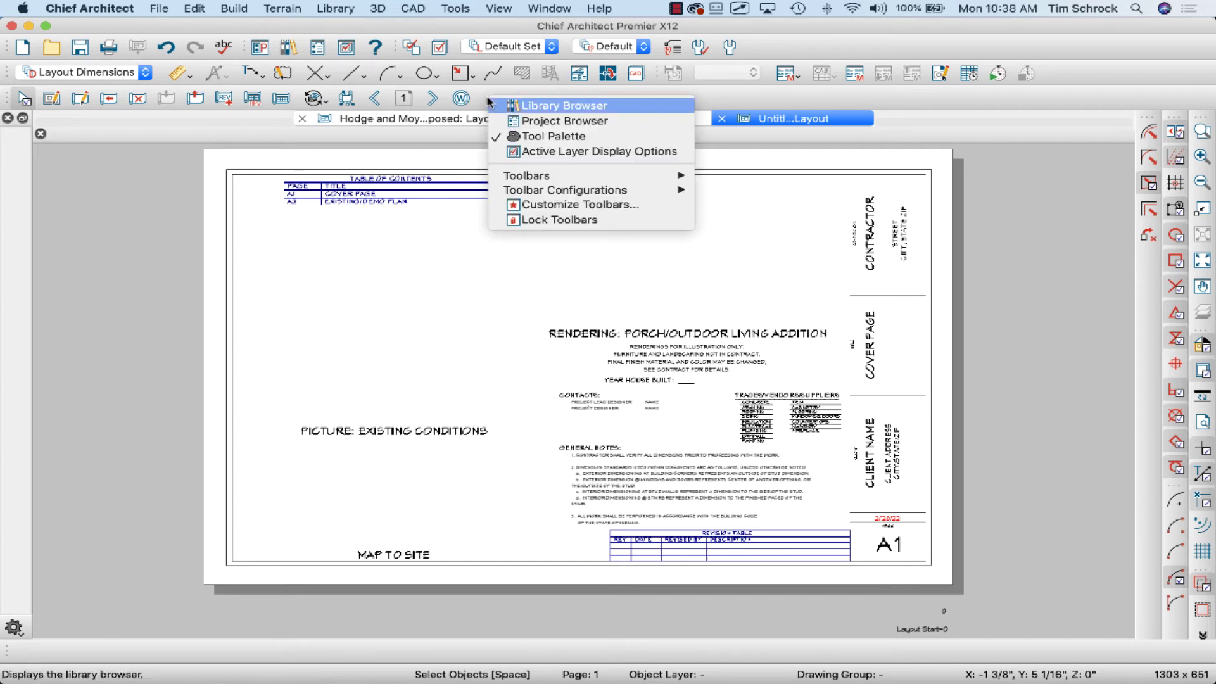
left_click(546, 211)
left_click(289, 269)
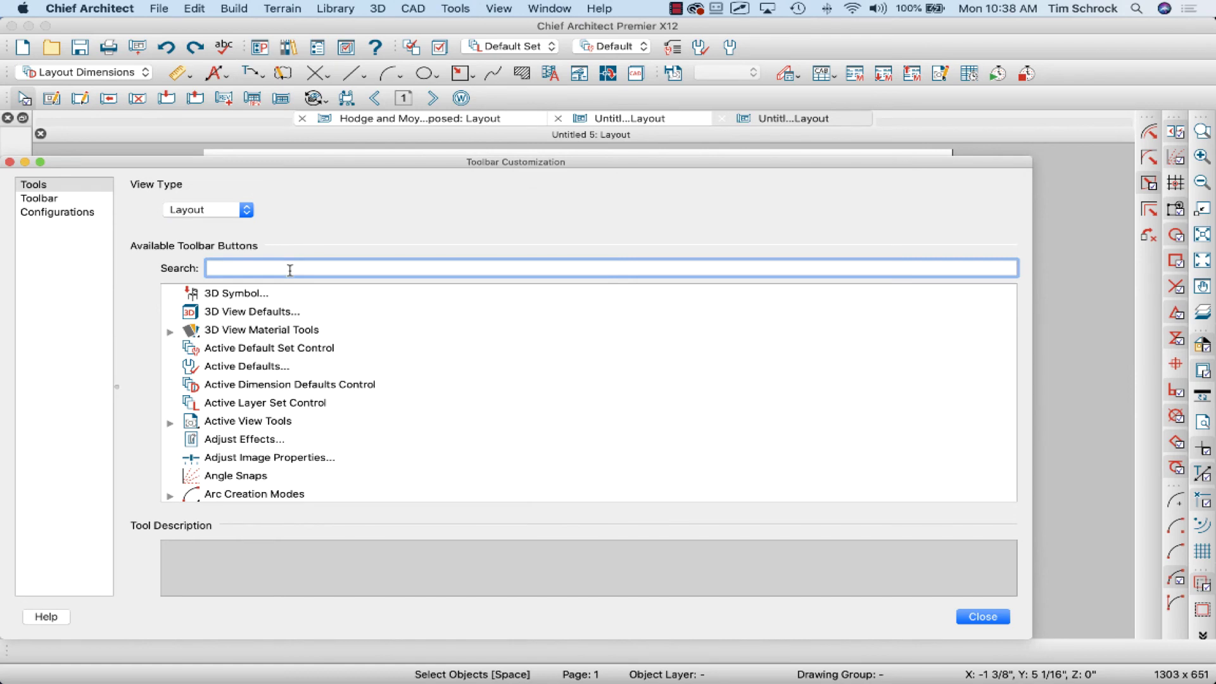
type("WATER")
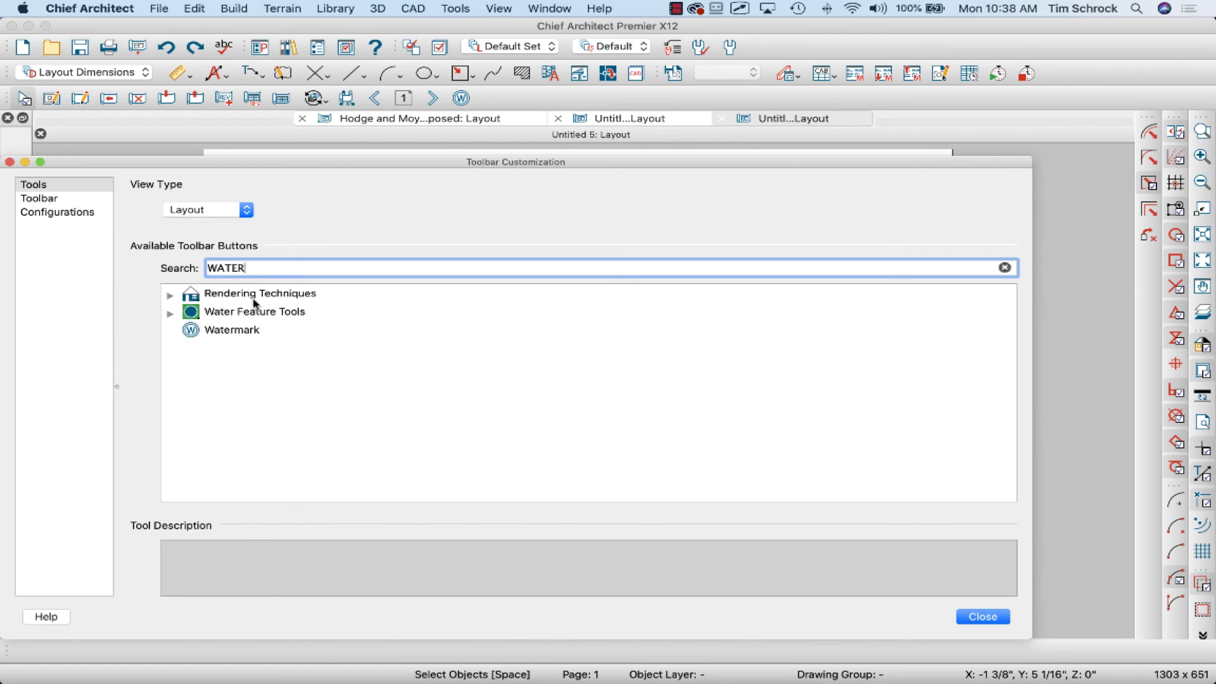
left_click(212, 330)
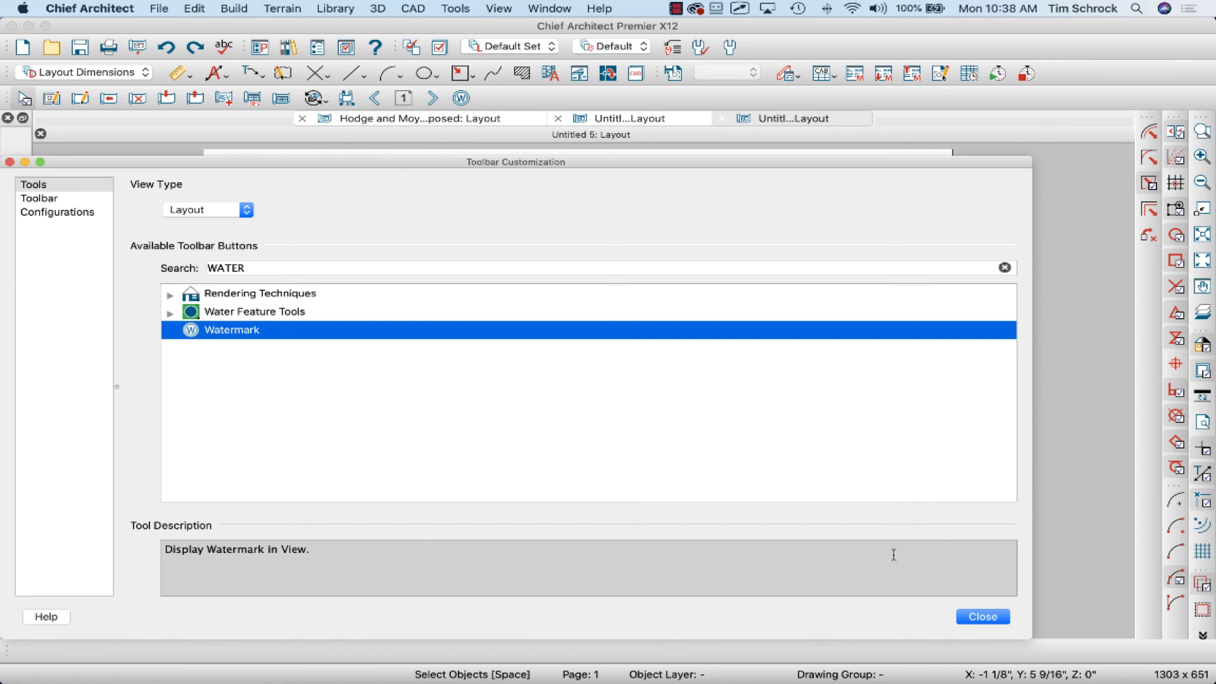
left_click(983, 617)
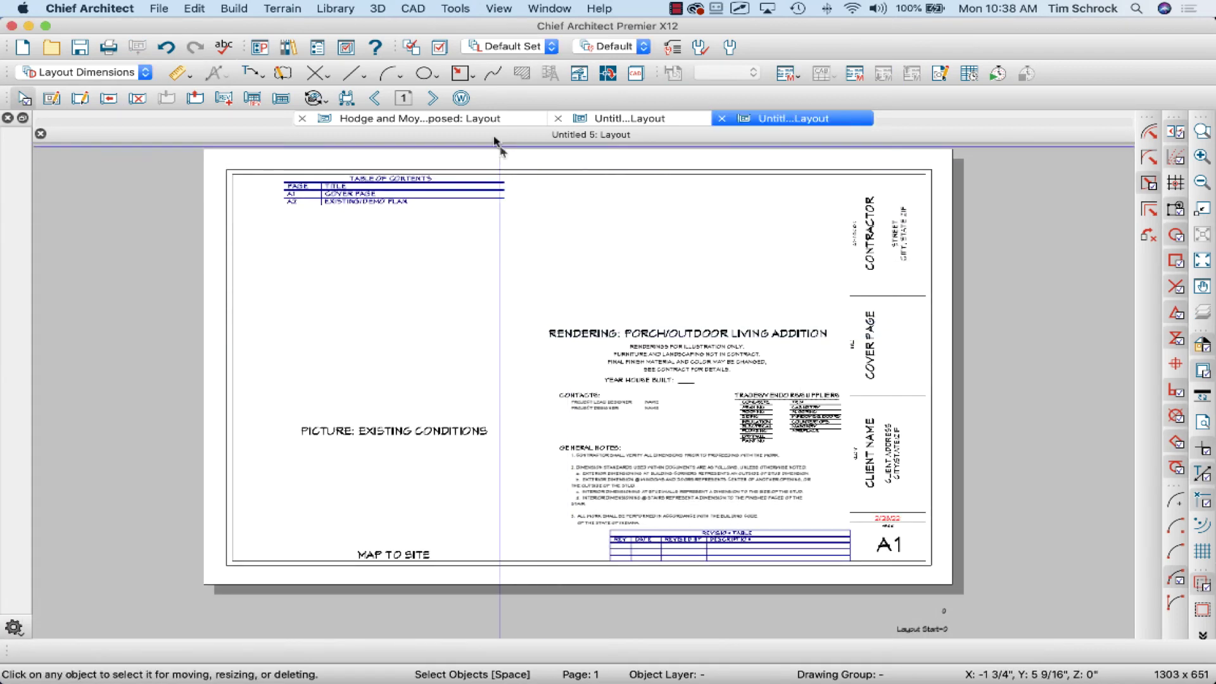
Step: Show and hide the watermark on the new layout's cover page to compare both views, ending with it hidden
left_click(460, 99)
left_click(459, 100)
left_click(460, 100)
left_click(461, 100)
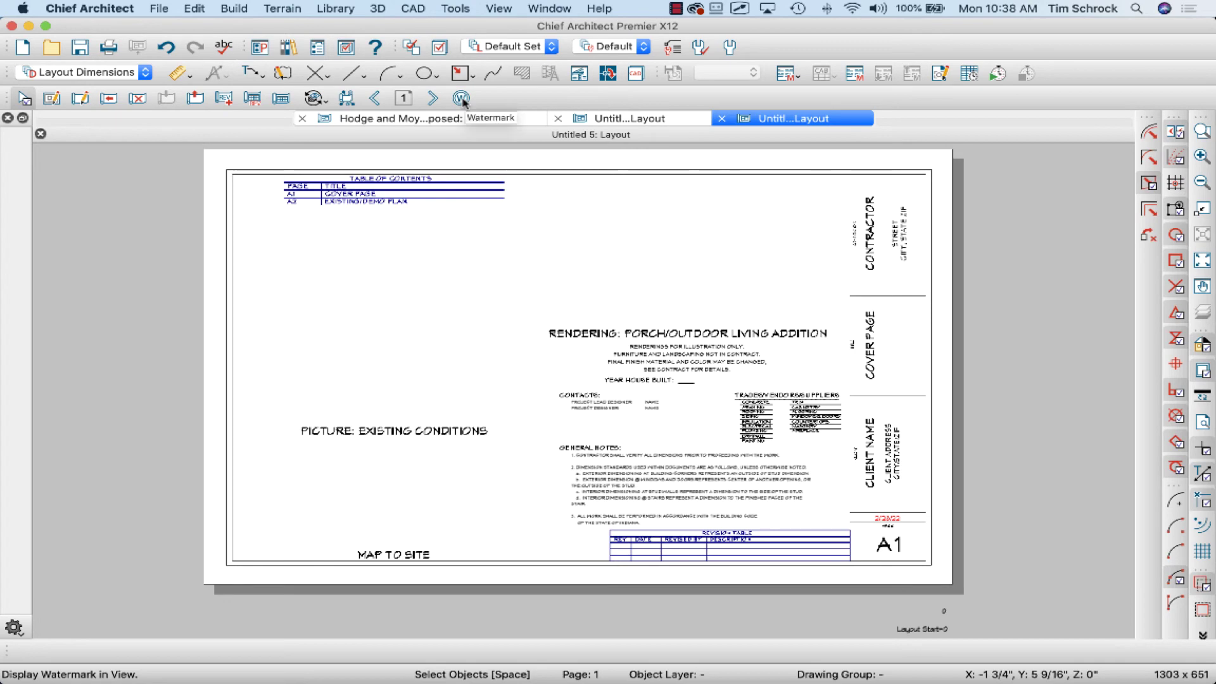
Step: Start printing the new layout, look at the Include Watermark option and its watermark definition, and cancel the definition
left_click(108, 49)
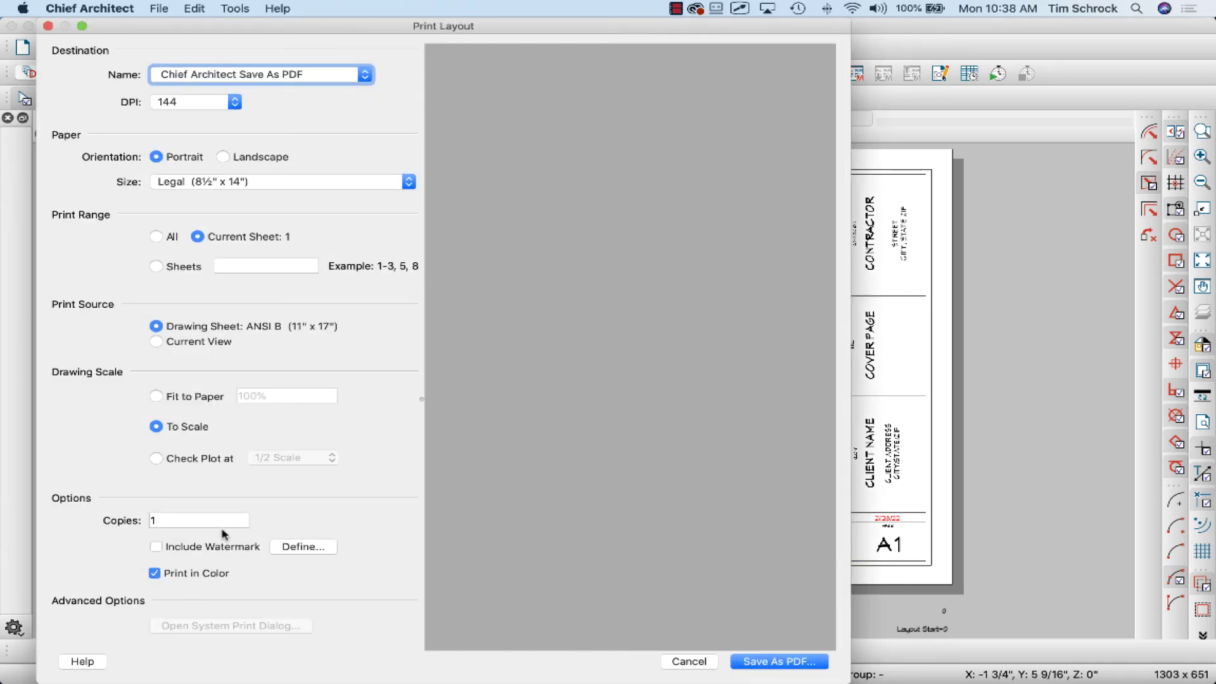
left_click(210, 548)
left_click(228, 548)
left_click(296, 549)
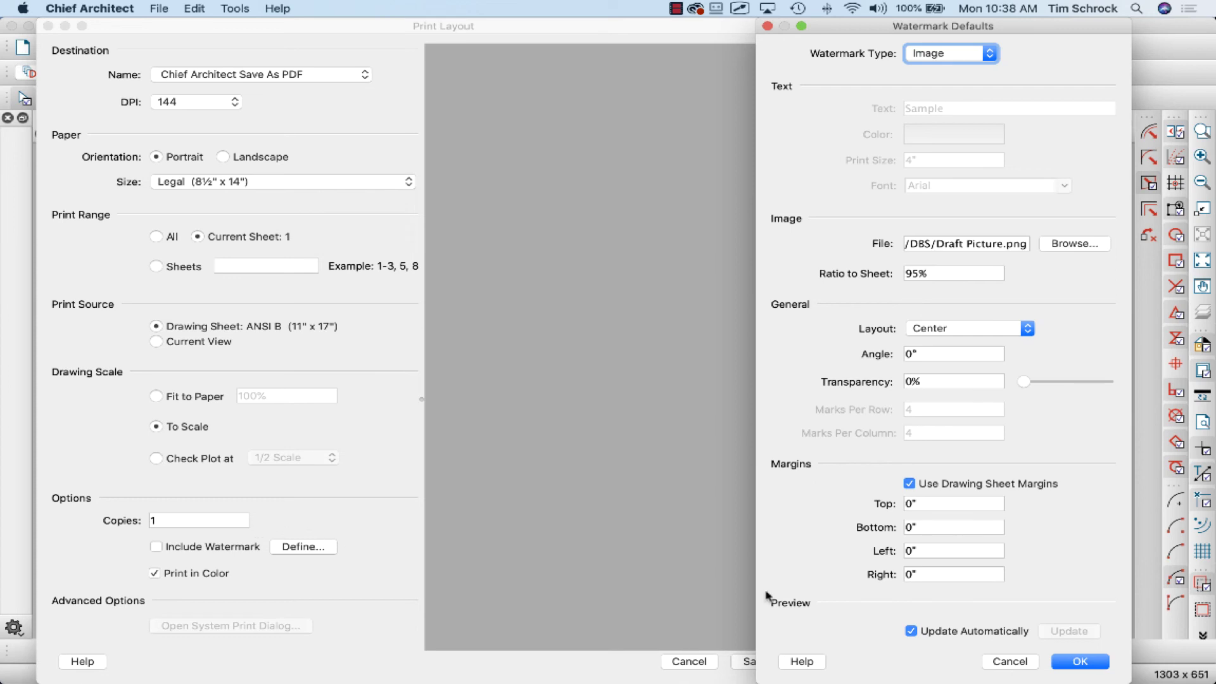
left_click(1010, 661)
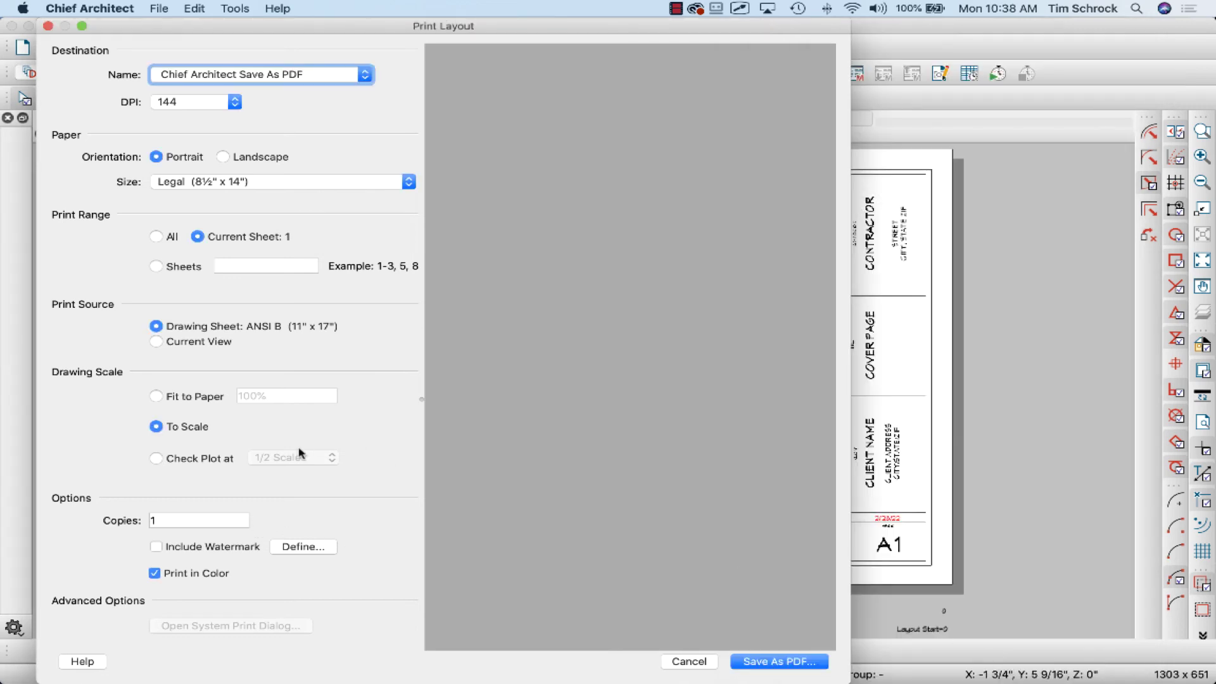
Step: Include the watermark in the layout printout and update the print preview
left_click(190, 546)
scroll(306, 517, "down", 3)
left_click(304, 632)
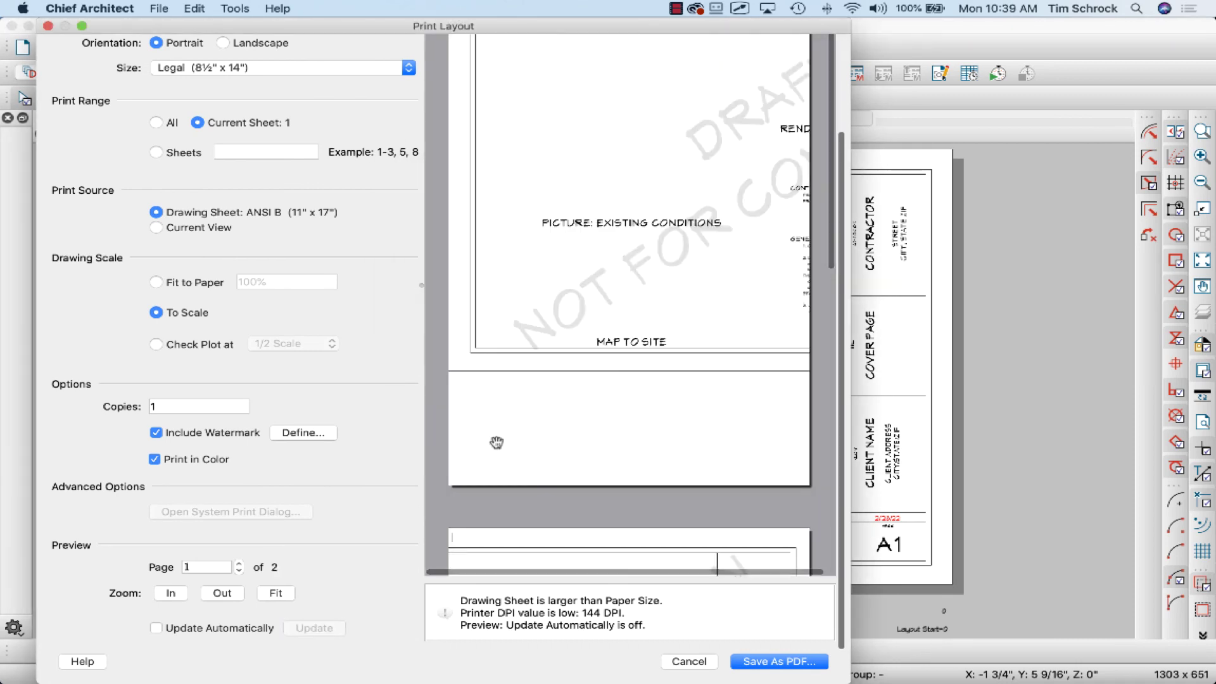
Step: Set the print paper to ANSI B (11" x 17") in Landscape orientation and enable automatic preview updates
scroll(320, 156, "up", 3)
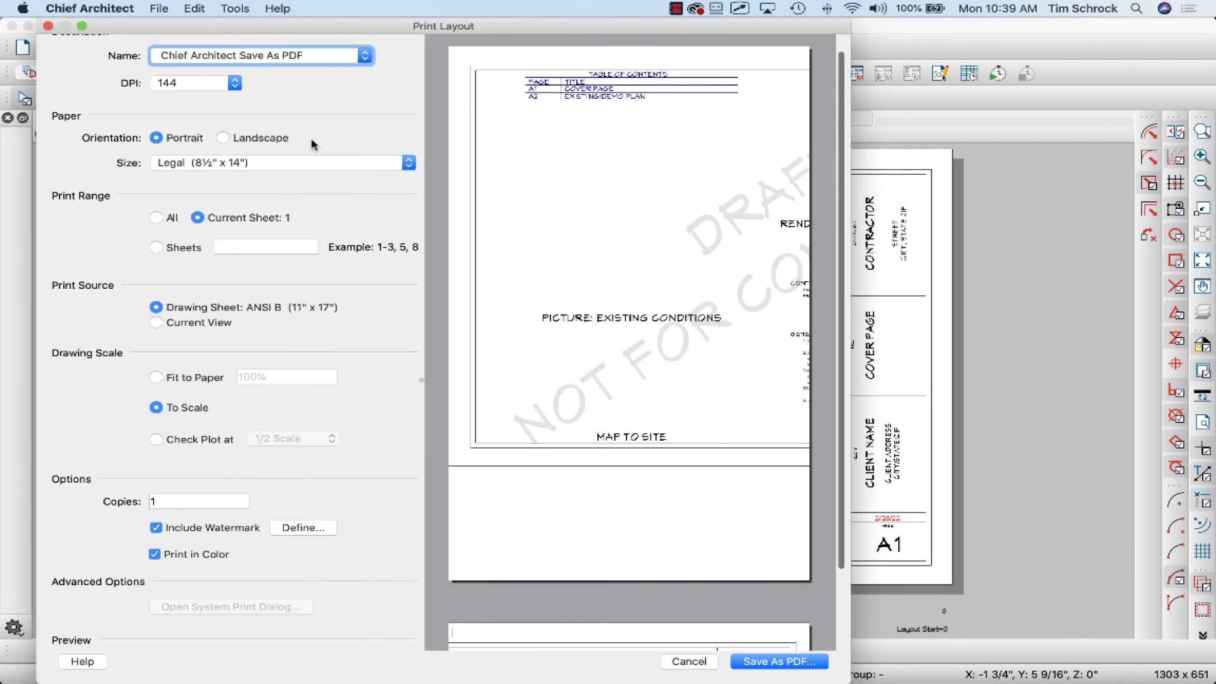
left_click(306, 165)
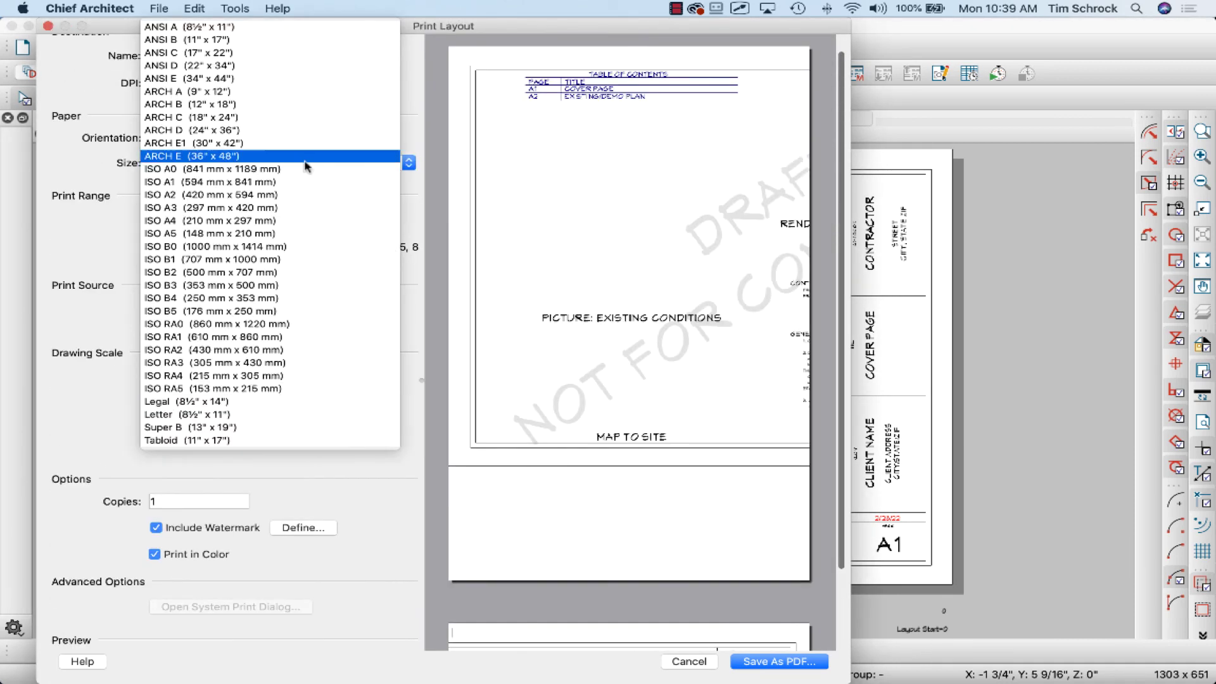
left_click(285, 40)
left_click(223, 137)
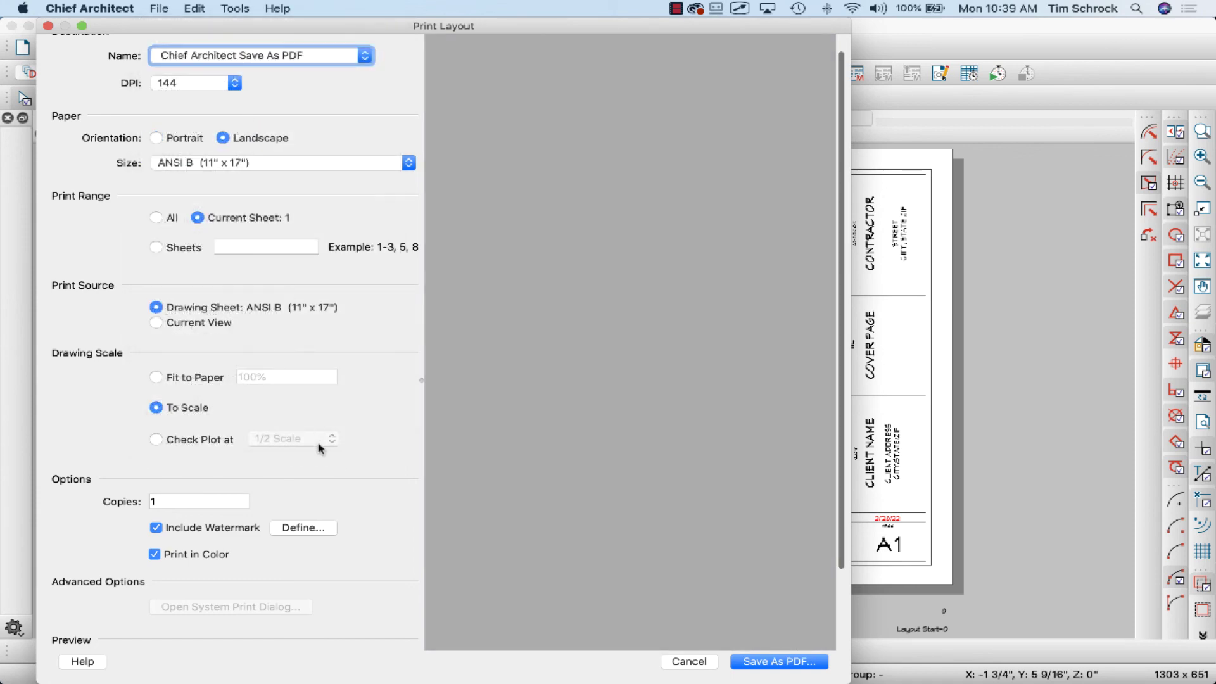
scroll(317, 469, "down", 5)
left_click(243, 628)
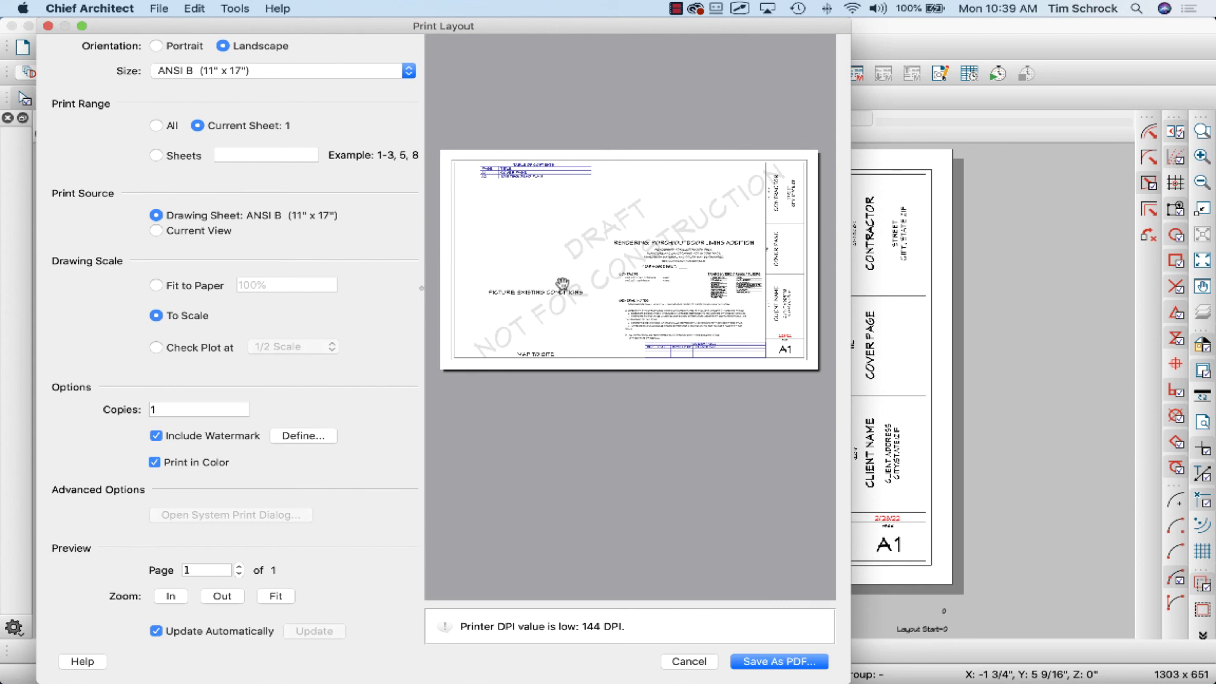
Step: Exclude the watermark from the layout printout
left_click(217, 437)
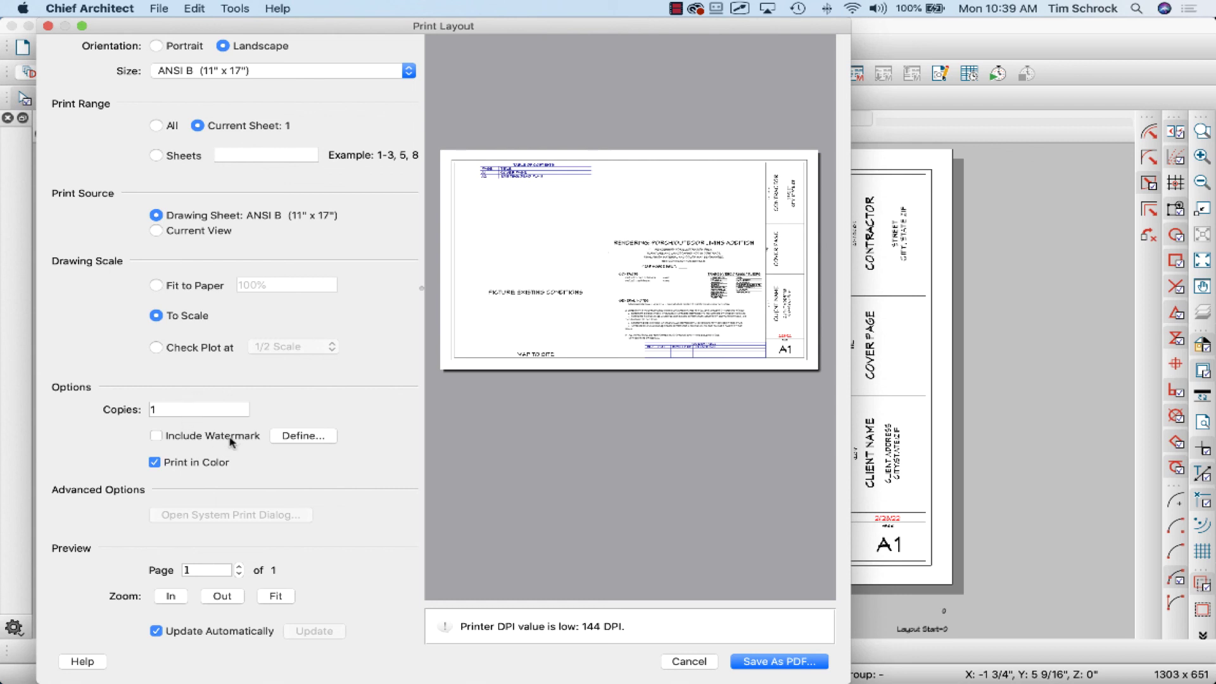
mouse_move(544, 682)
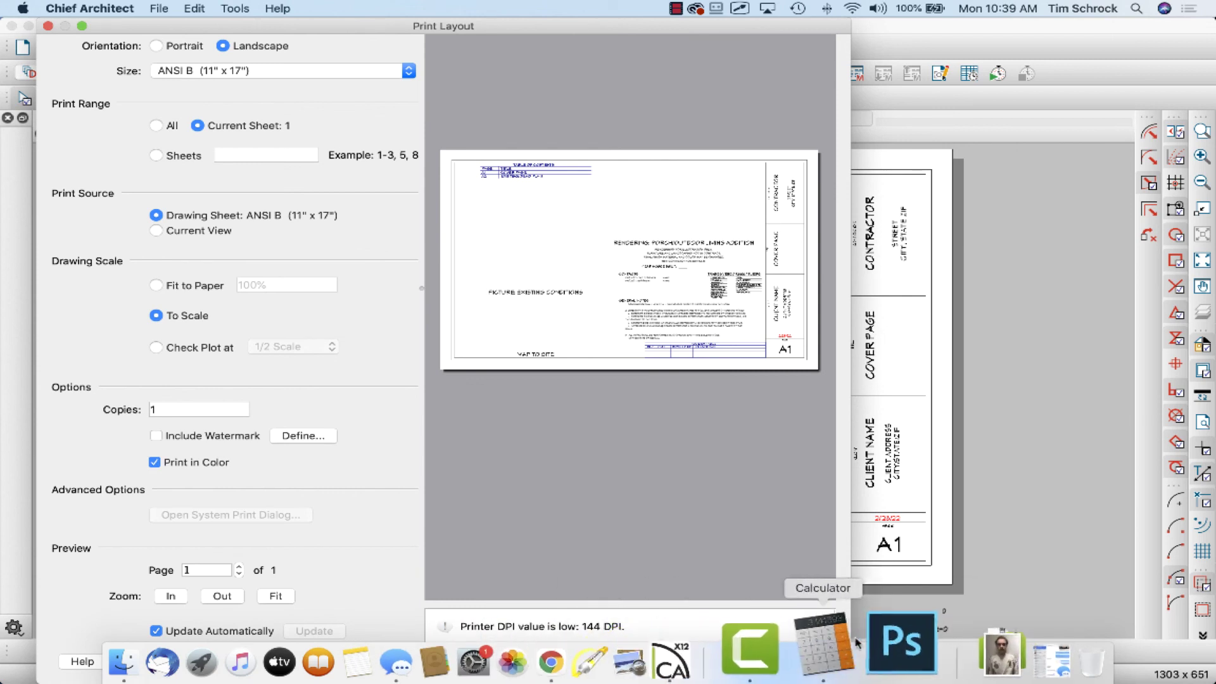